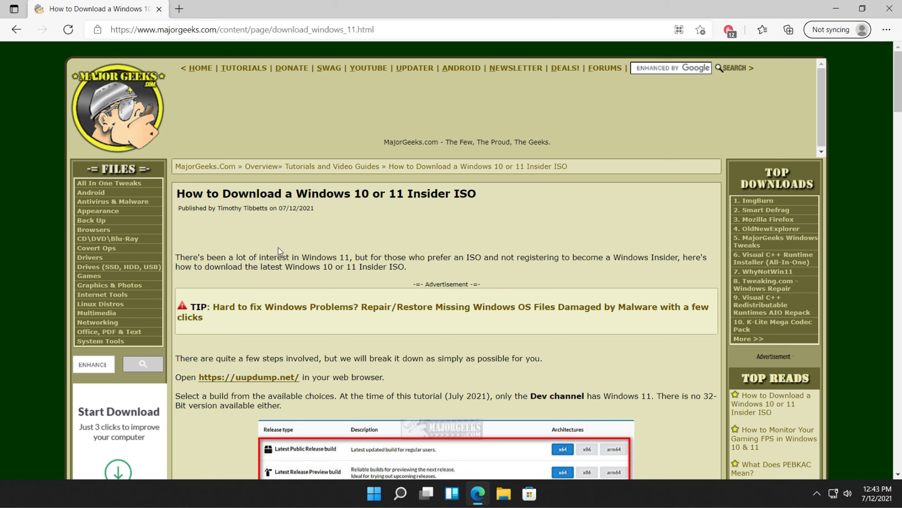
Open the uupdump.net link from the MajorGeeks article in a new tab.
scroll(278, 248, down, 2)
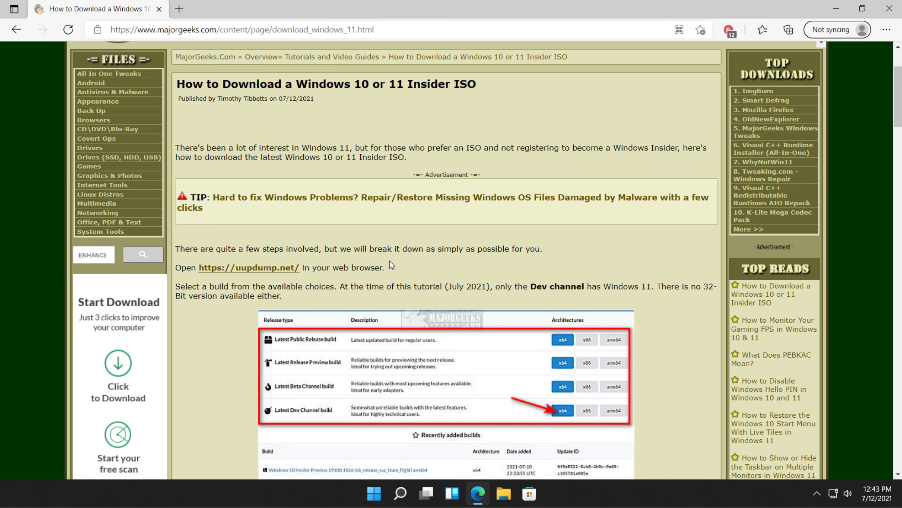
scroll(390, 261, down, 1)
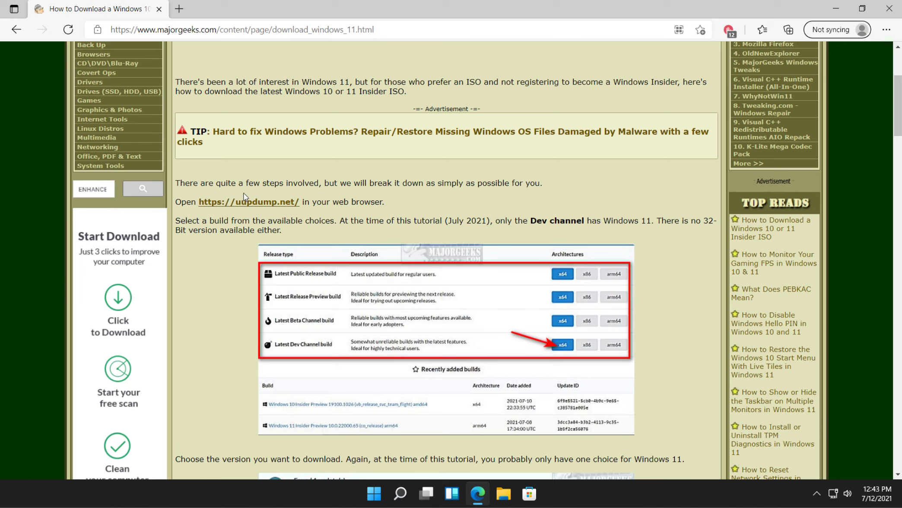
click(265, 203)
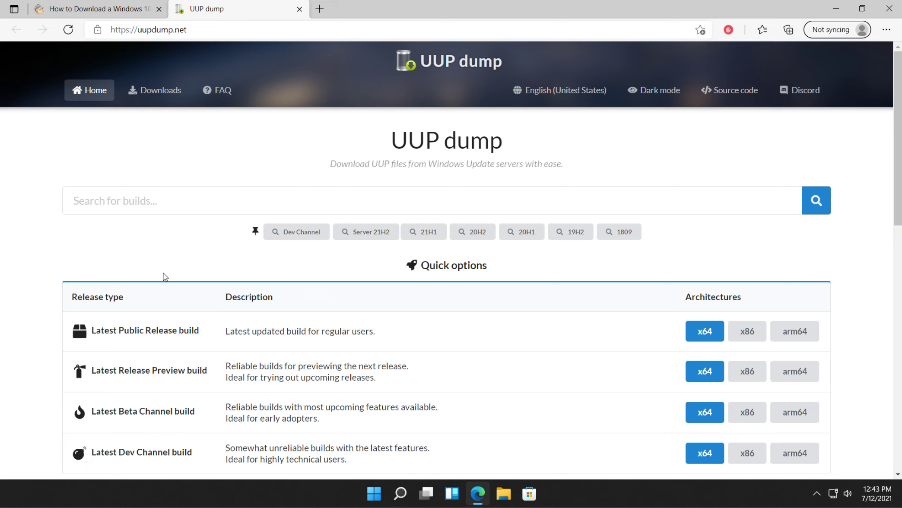
Request the Latest Dev Channel x86 build from the Quick options table.
scroll(164, 273, down, 1)
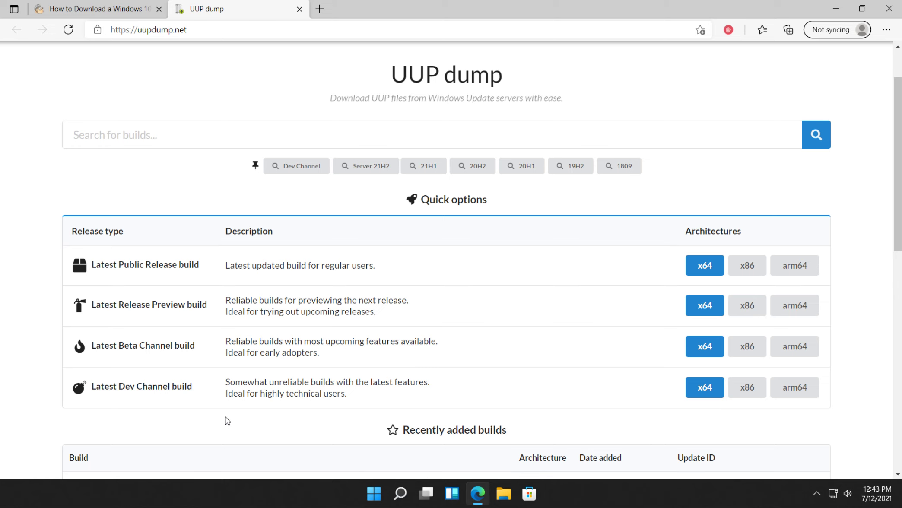
scroll(227, 421, down, 2)
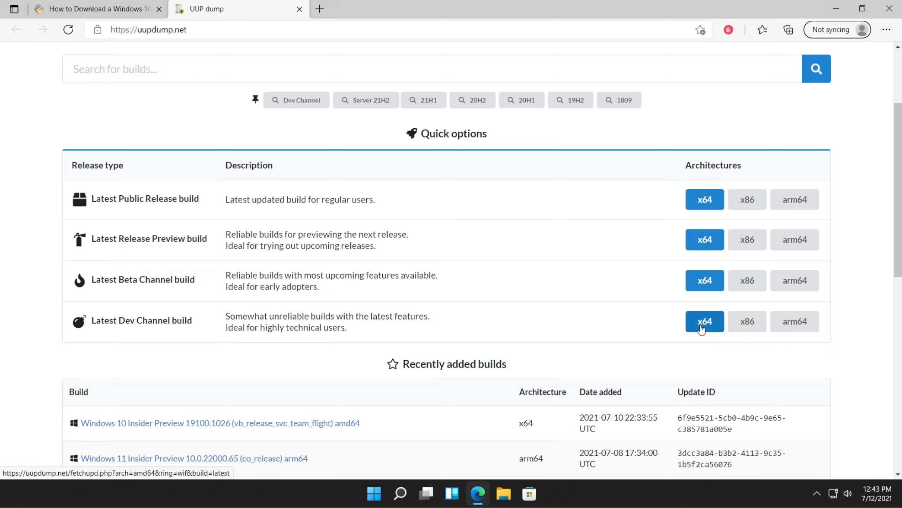
click(752, 322)
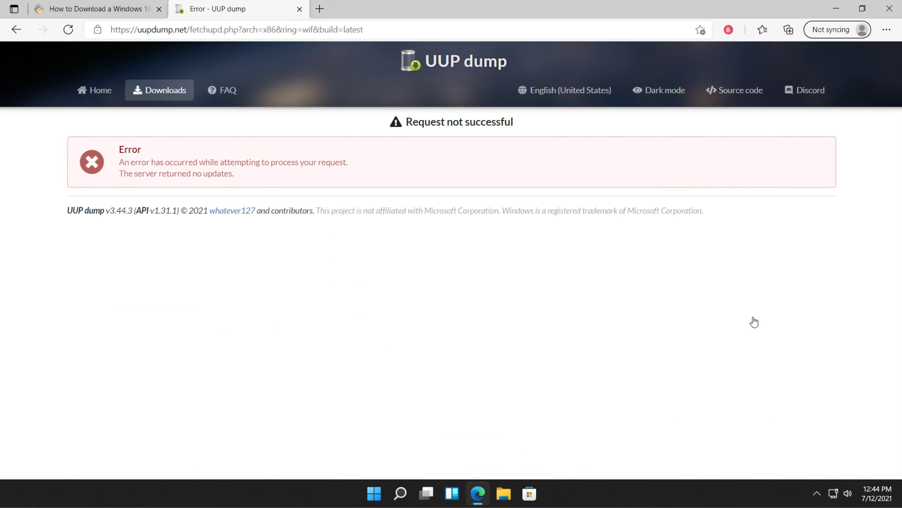
Go back and pick the Latest Dev Channel x64 Cumulative Update for Windows 11 (10.0.22000.65).
click(17, 29)
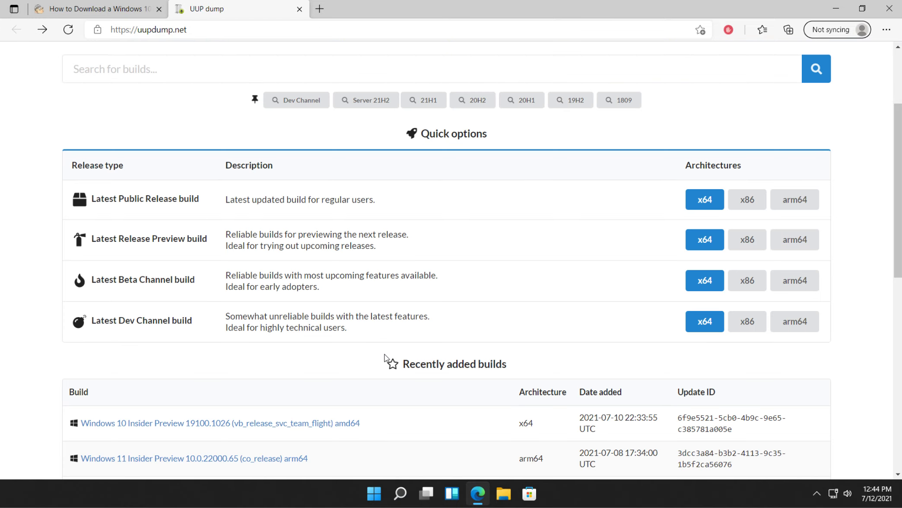
click(704, 325)
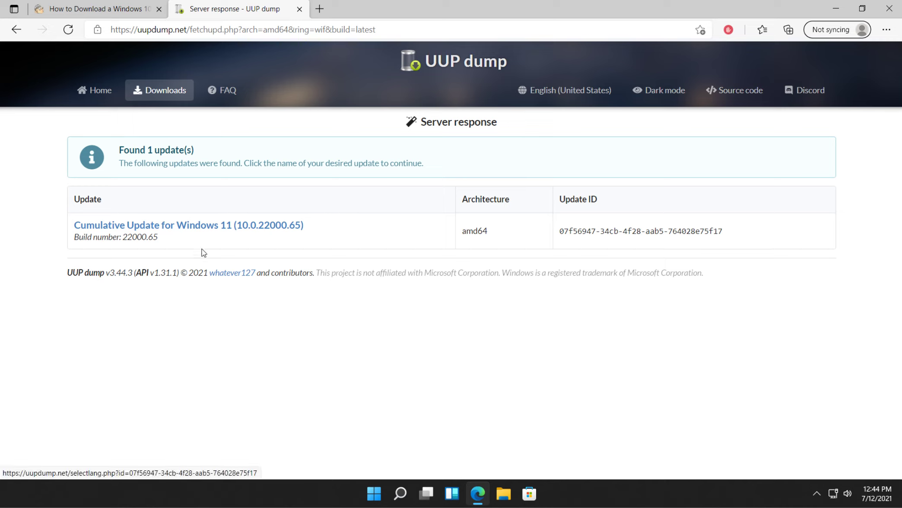
click(215, 231)
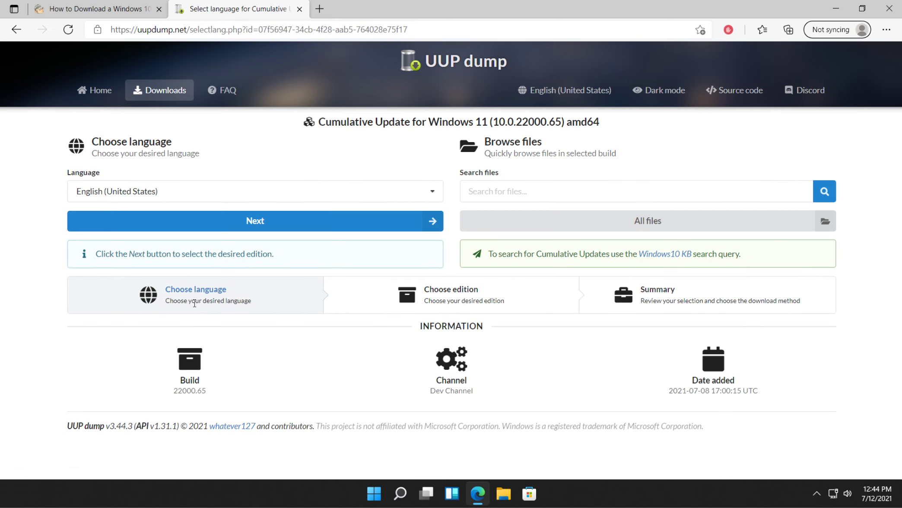
Check the next steps in the MajorGeeks guide, then return to the language page.
click(138, 11)
scroll(248, 217, down, 10)
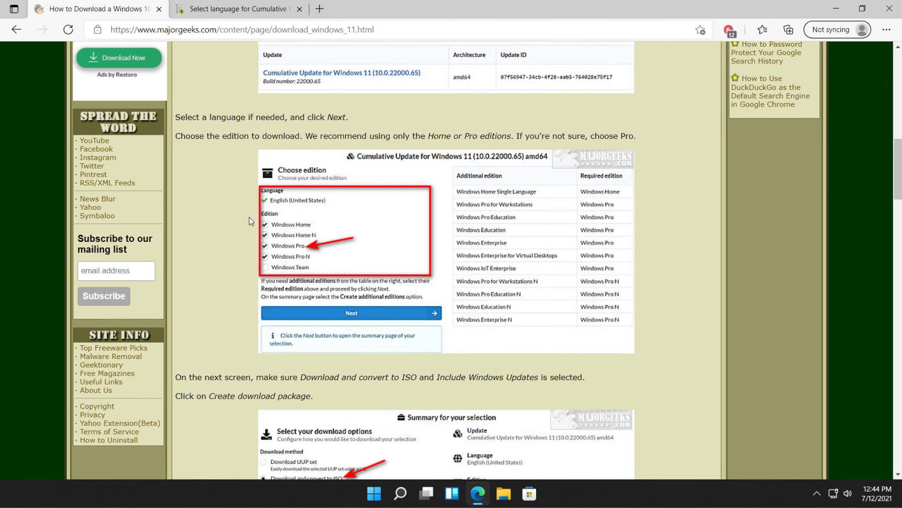
click(255, 9)
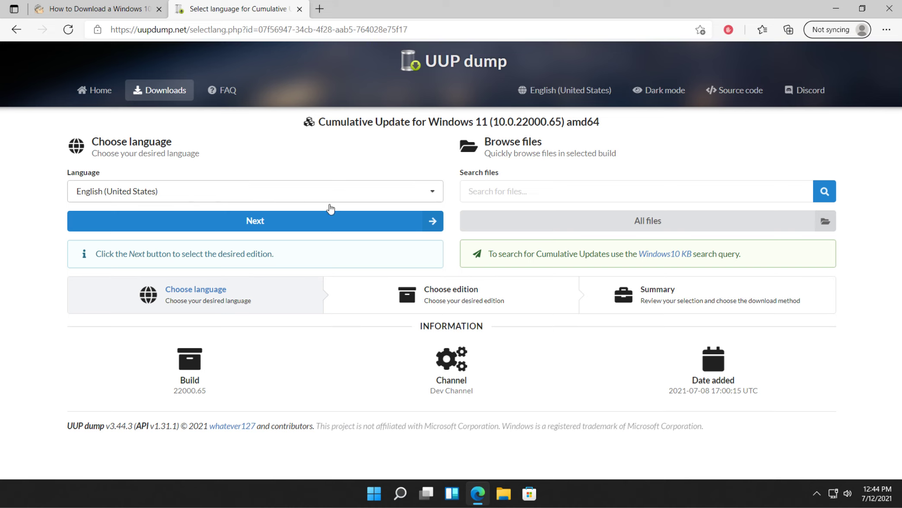
Keep English (United States), untick Home, Home N and Pro N, and continue with Windows Pro.
click(261, 225)
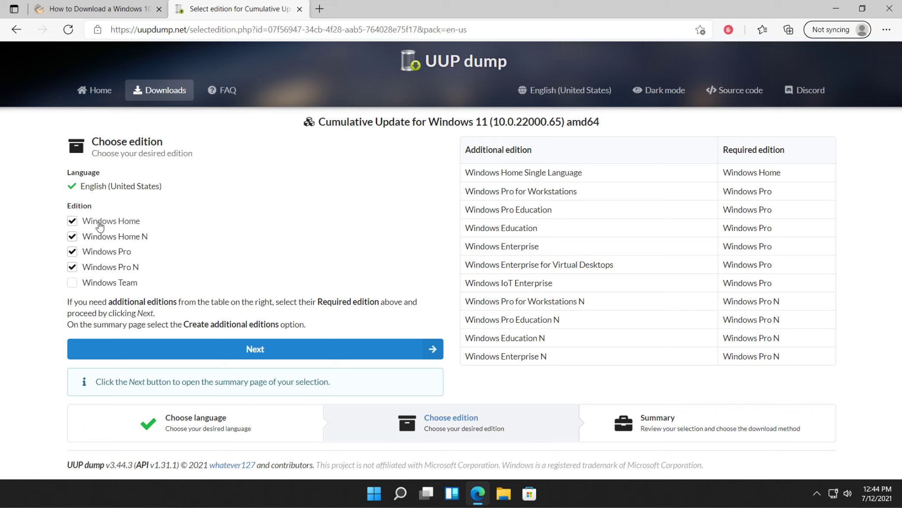
click(72, 222)
click(72, 236)
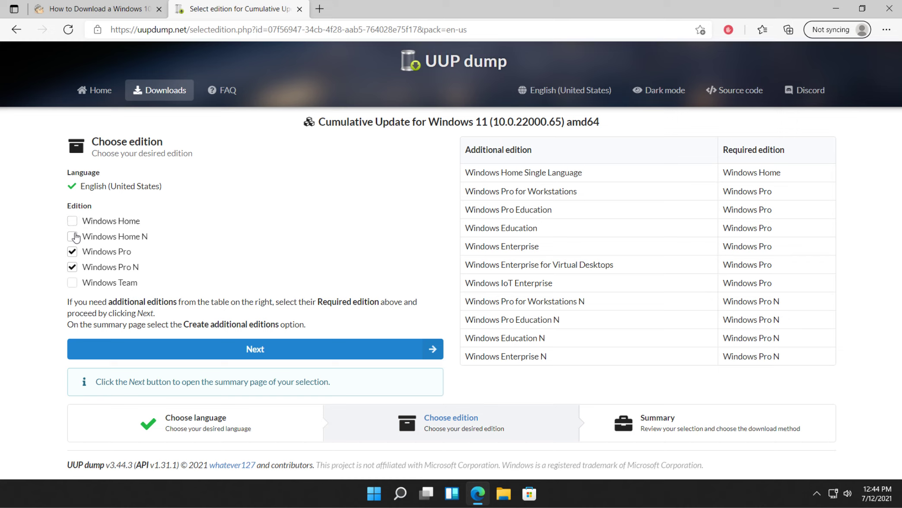
click(72, 267)
click(254, 349)
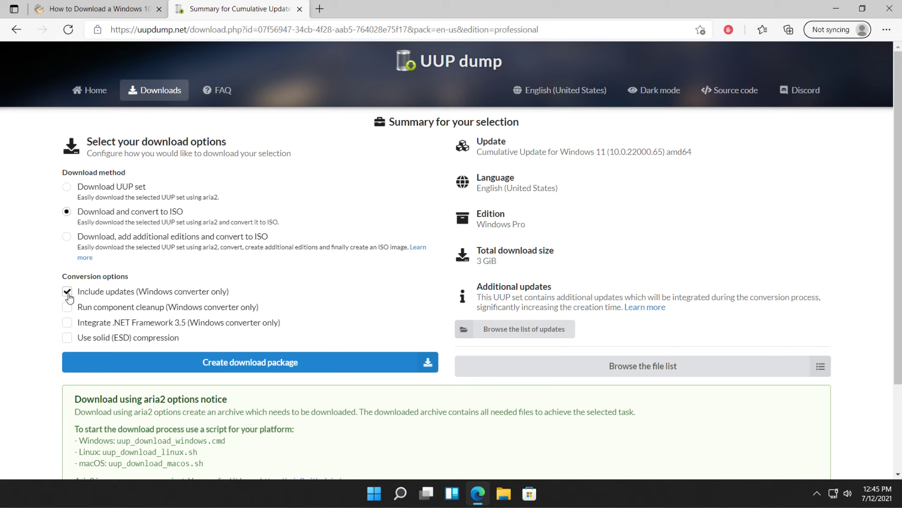
Create the Windows Pro convert-to-ISO package with updates and open the downloaded zip.
click(277, 362)
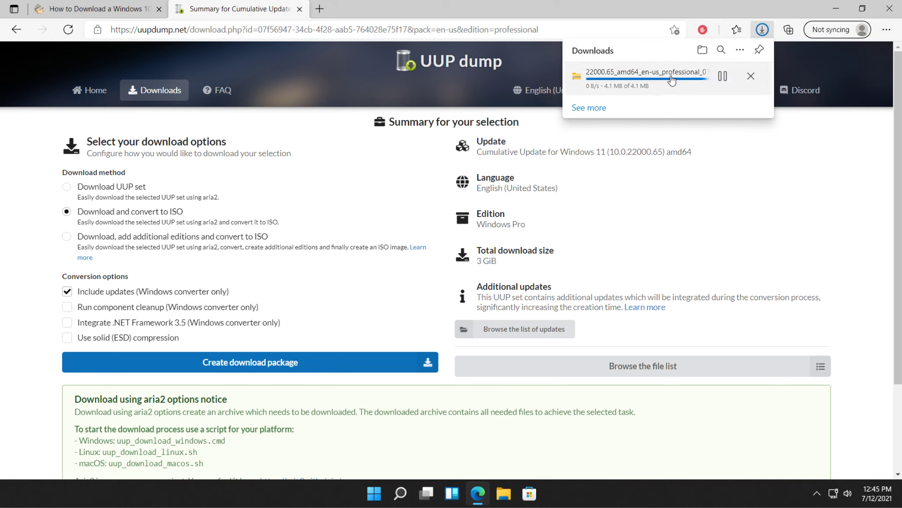
mouse_move(671, 81)
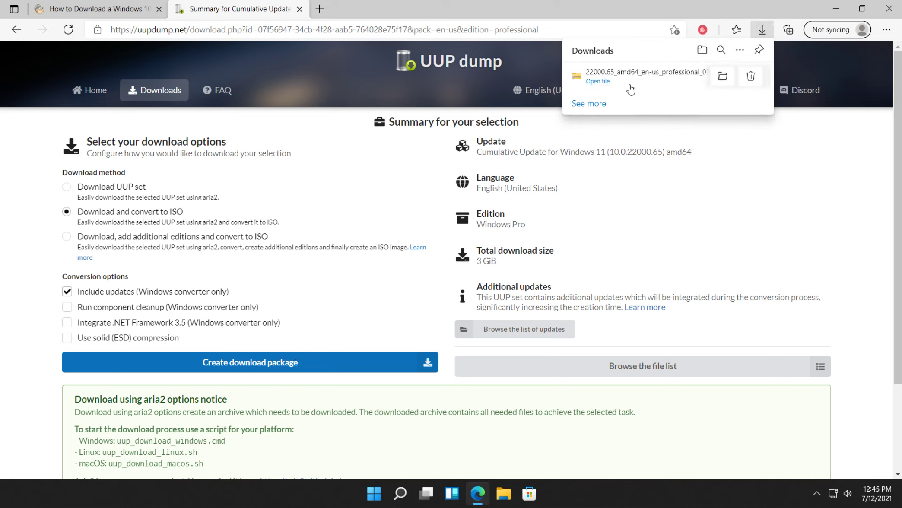
click(599, 83)
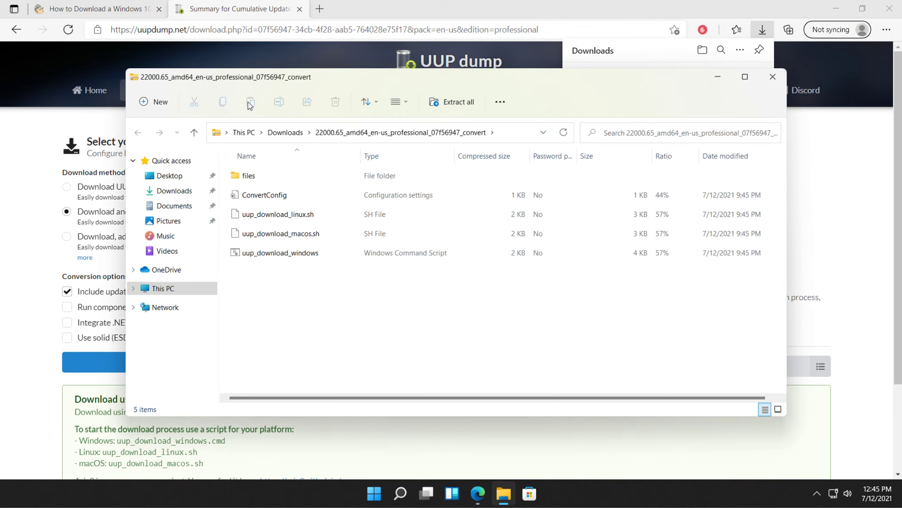
Extract all files into the suggested 22000.65_amd64_en-us_professional_07f56947_convert folder and close the zip window.
click(452, 102)
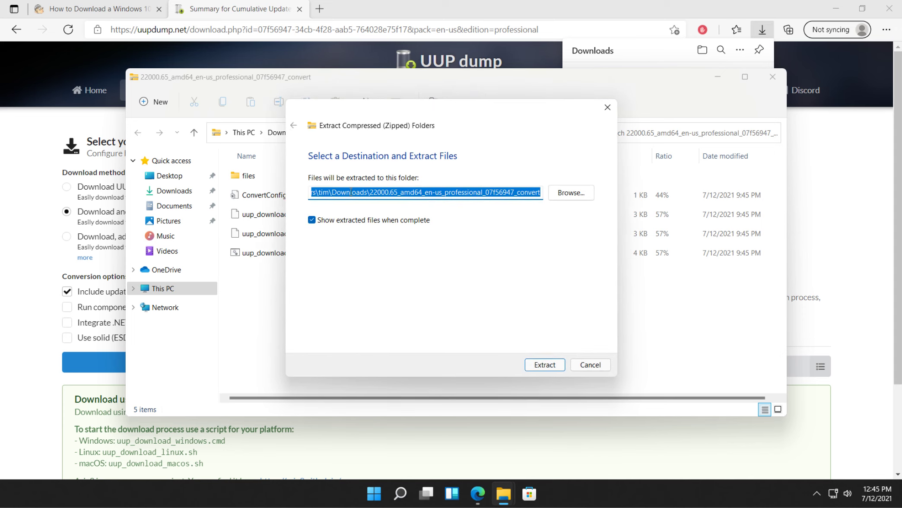
click(545, 364)
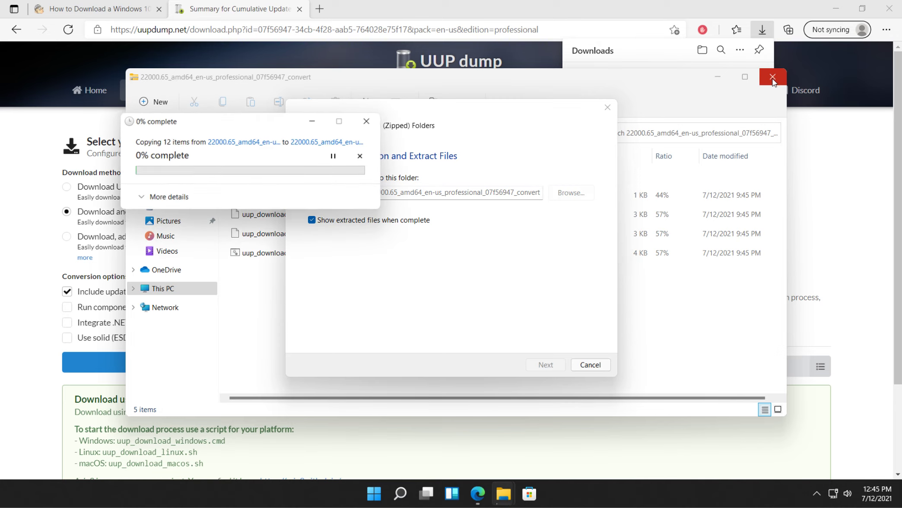
click(773, 80)
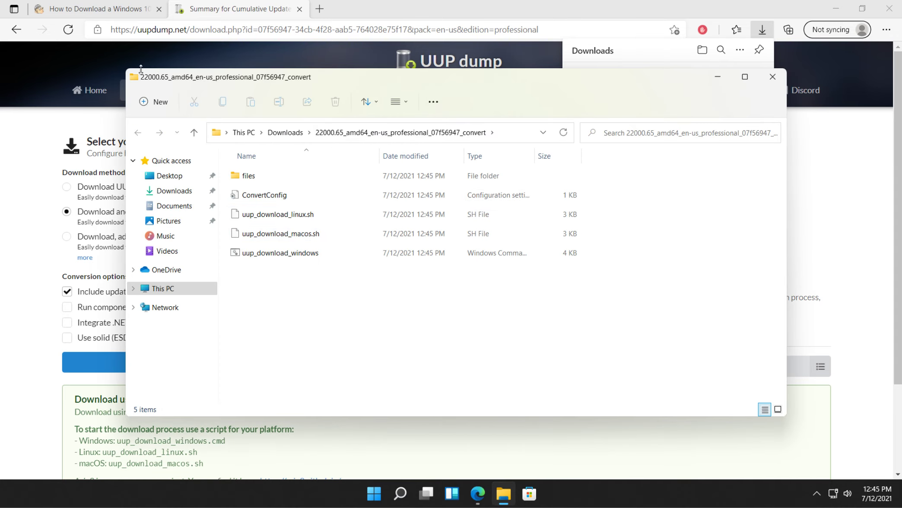
drag(123, 70, 231, 48)
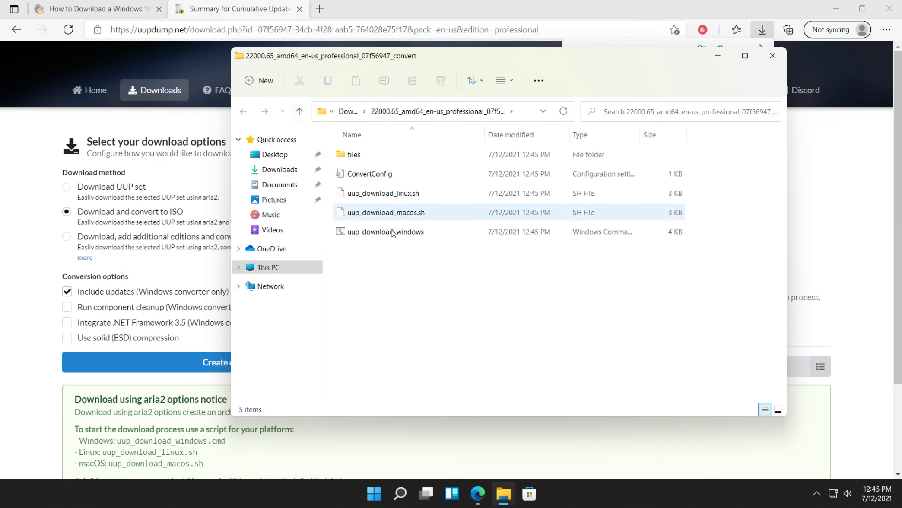
click(377, 233)
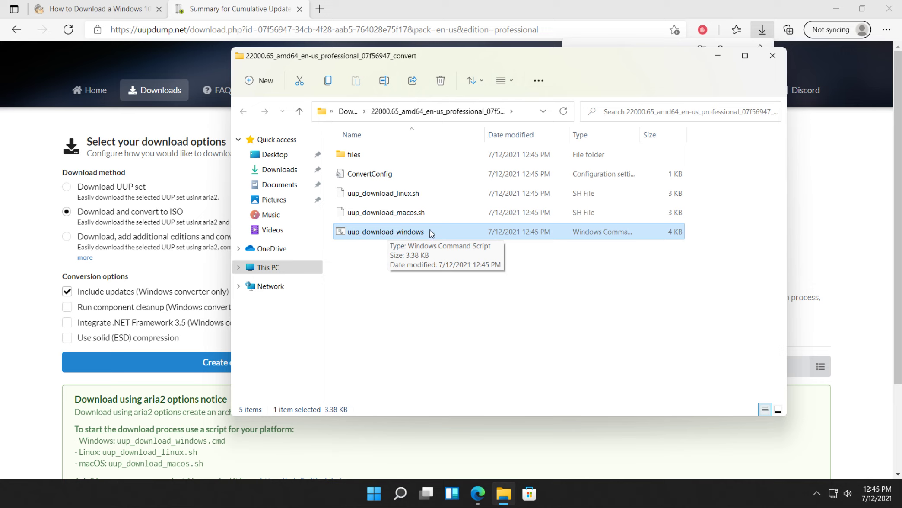
Run uup_download_windows as administrator, allowing it past SmartScreen and the UAC prompt.
right_click(395, 233)
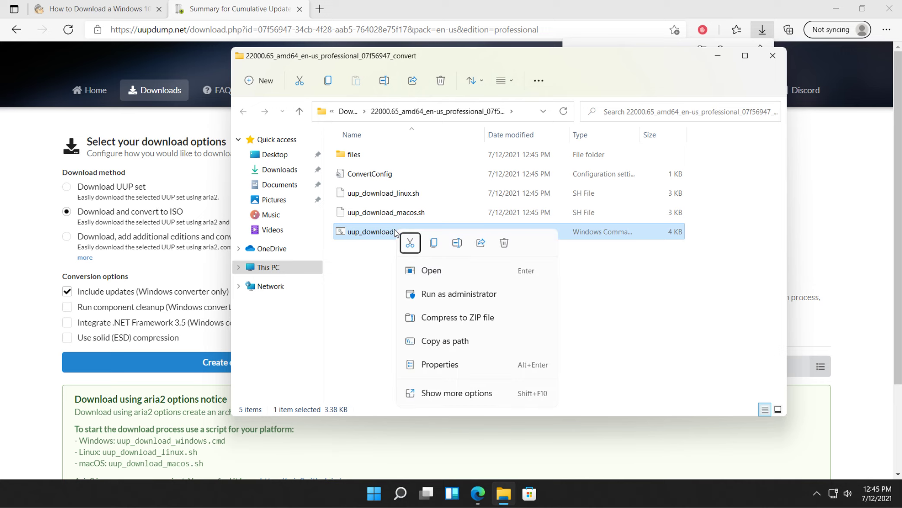
click(436, 297)
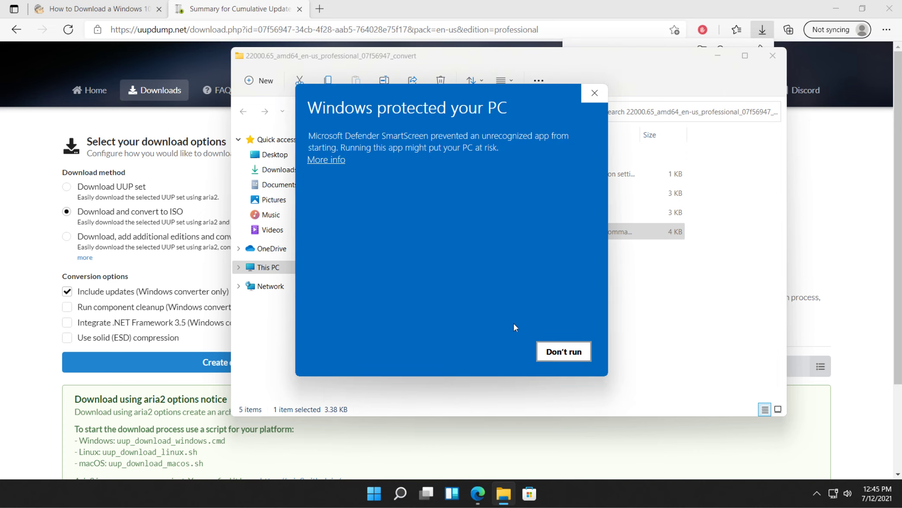
click(334, 161)
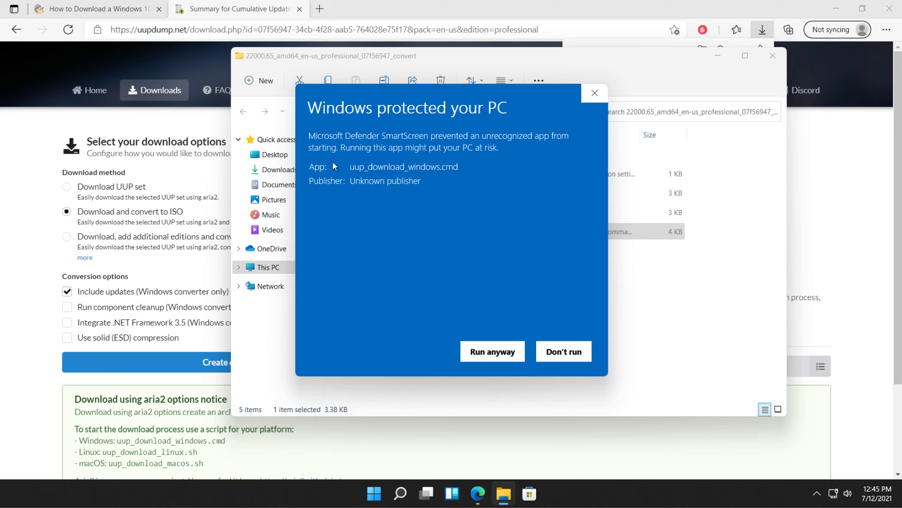
click(482, 349)
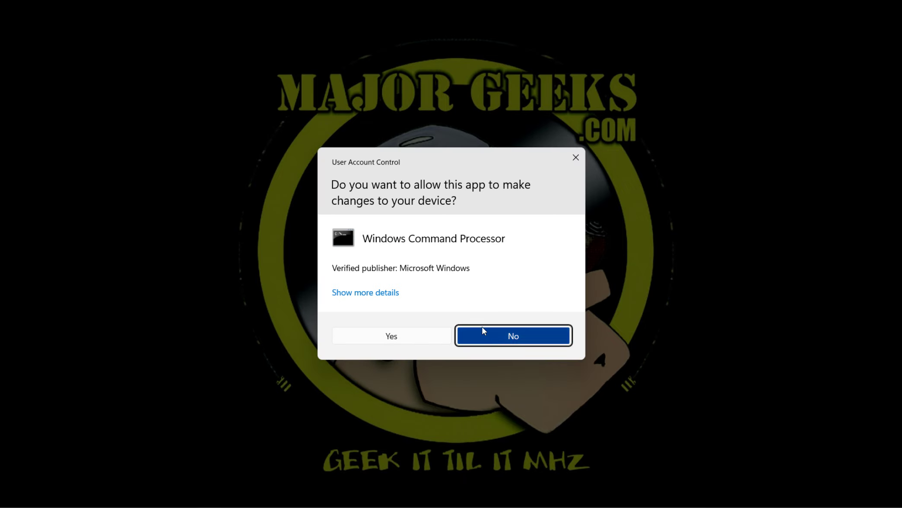
click(411, 340)
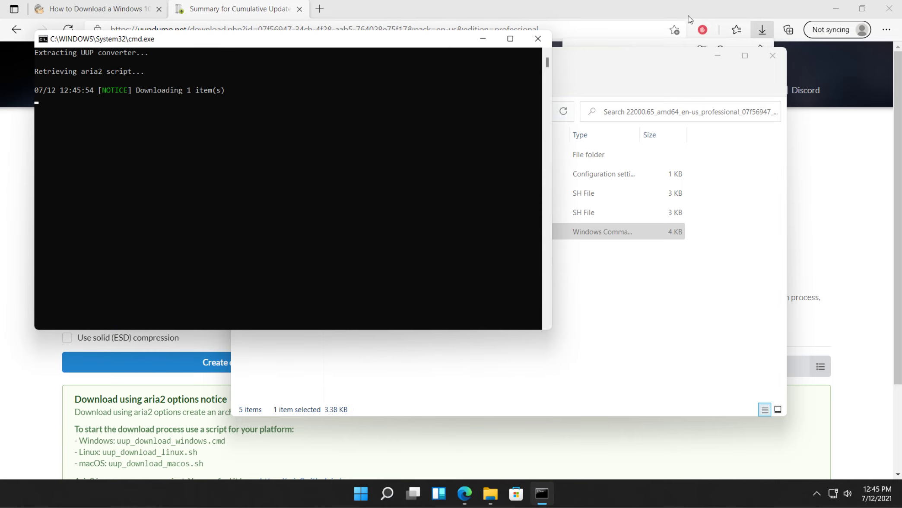
Close File Explorer, move the download console right, and return to the guide.
click(773, 56)
drag(275, 39, 447, 65)
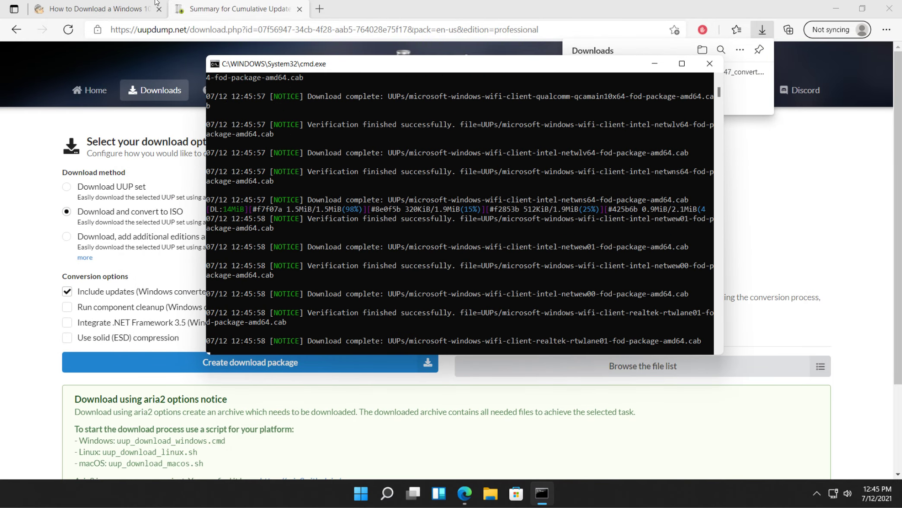
click(122, 13)
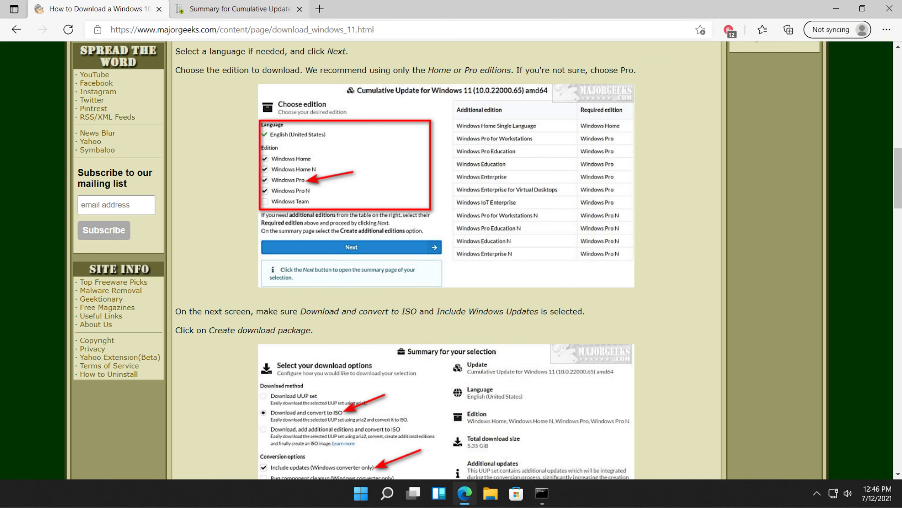
click(224, 13)
click(299, 9)
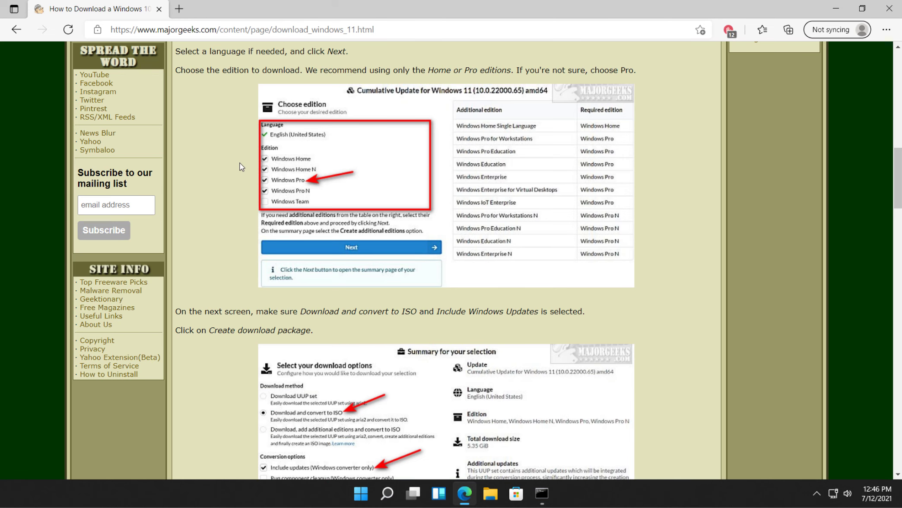
scroll(248, 239, down, 6)
scroll(243, 232, down, 8)
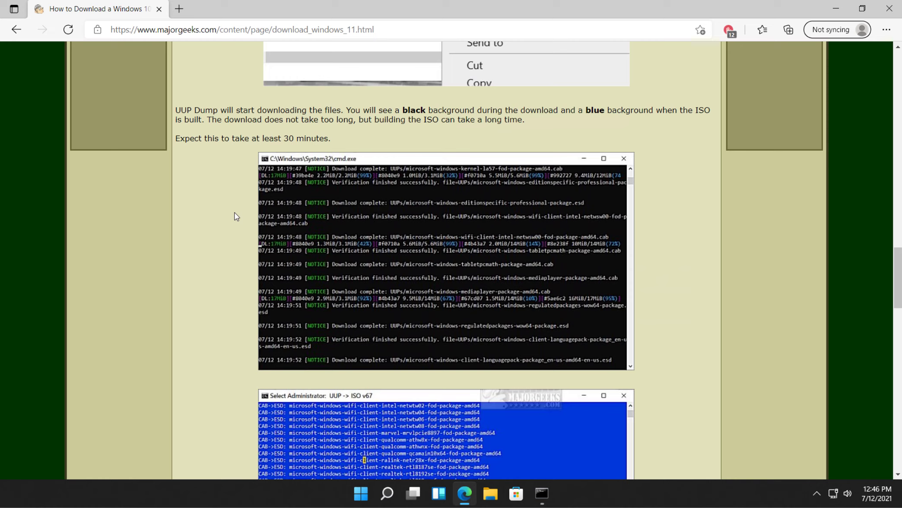
scroll(235, 213, up, 6)
scroll(307, 244, down, 8)
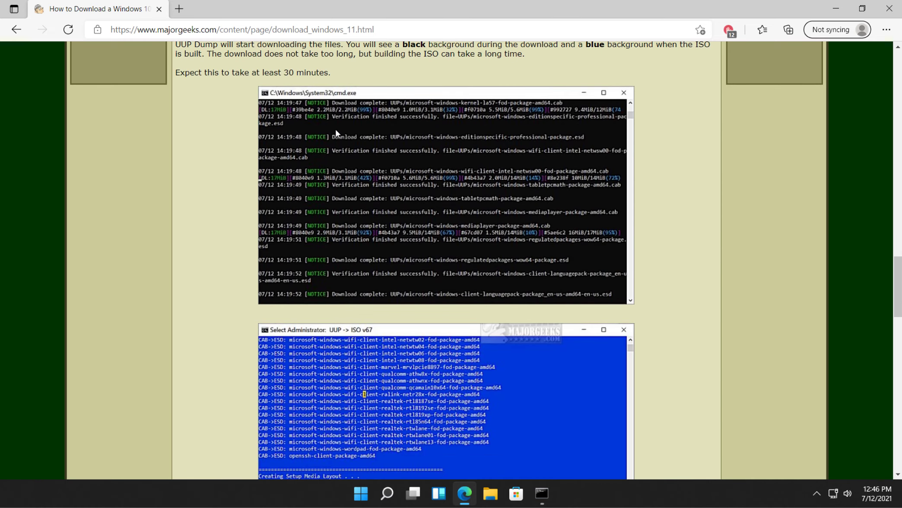
scroll(233, 159, up, 3)
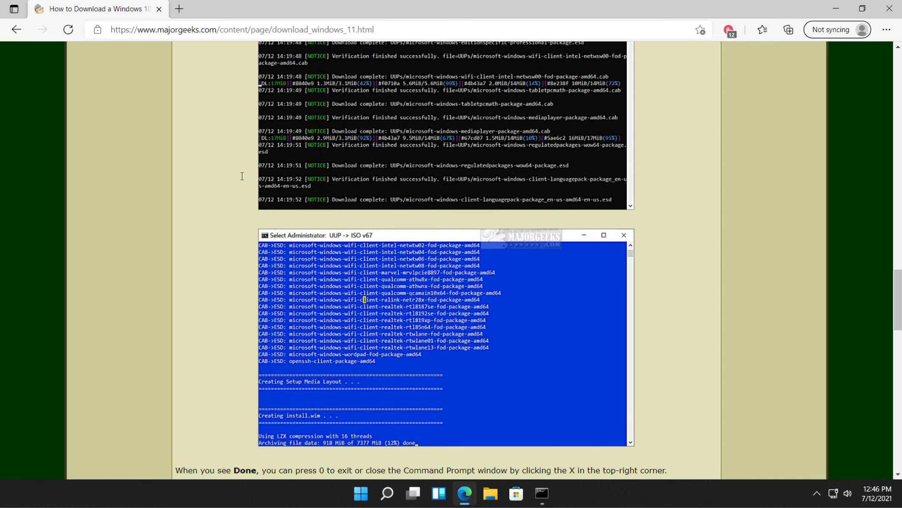
scroll(242, 177, down, 2)
scroll(305, 201, up, 5)
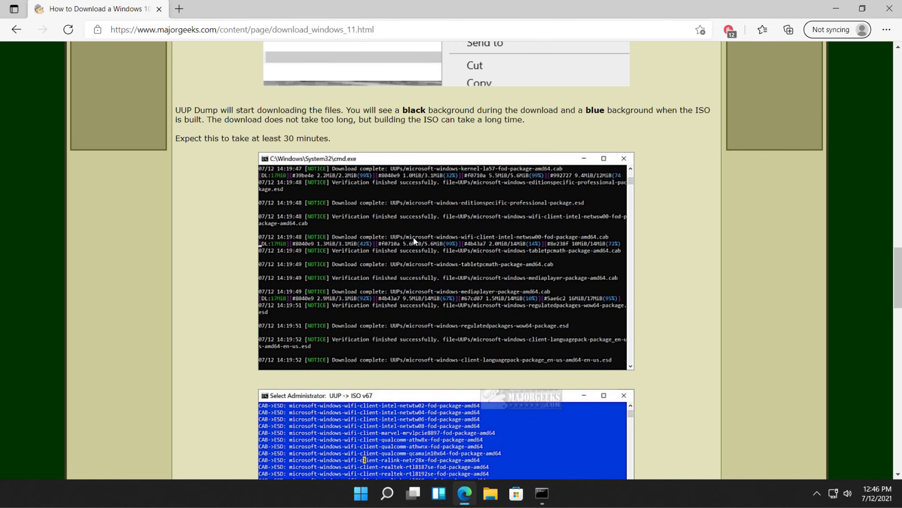
scroll(385, 268, down, 2)
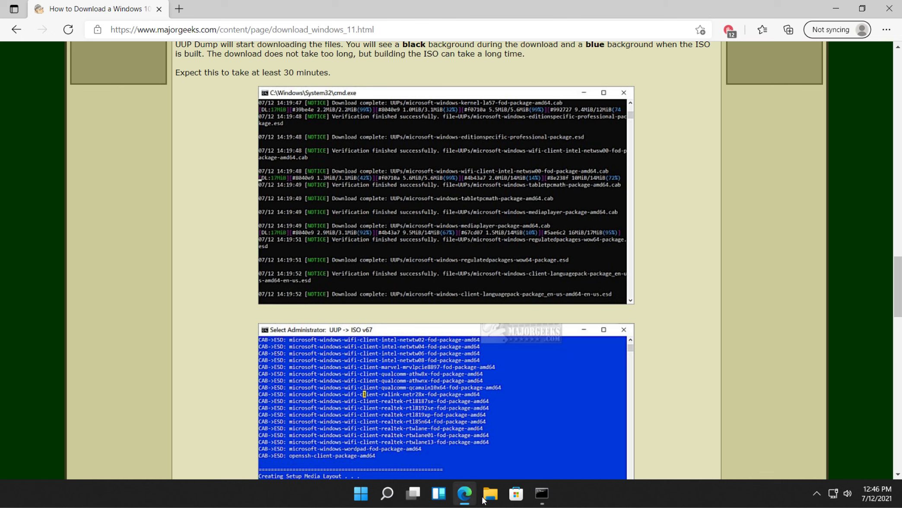
click(543, 494)
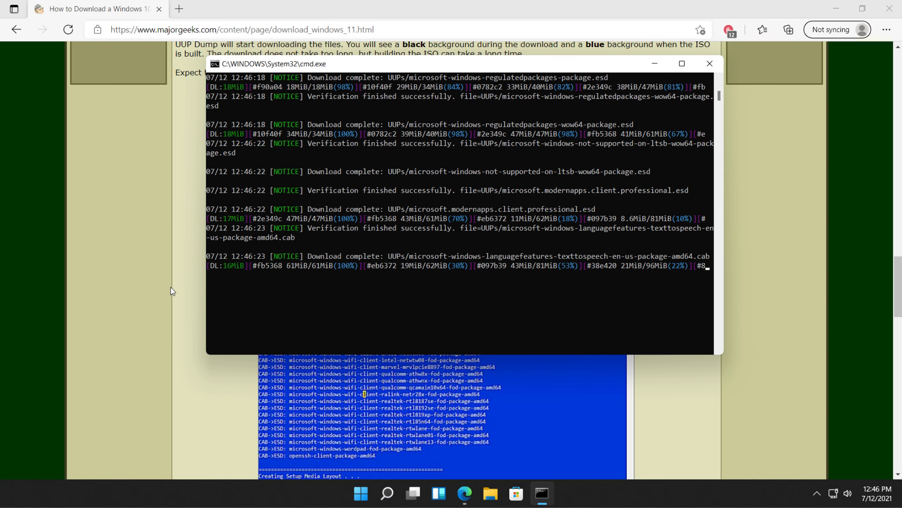
click(204, 334)
scroll(268, 286, down, 5)
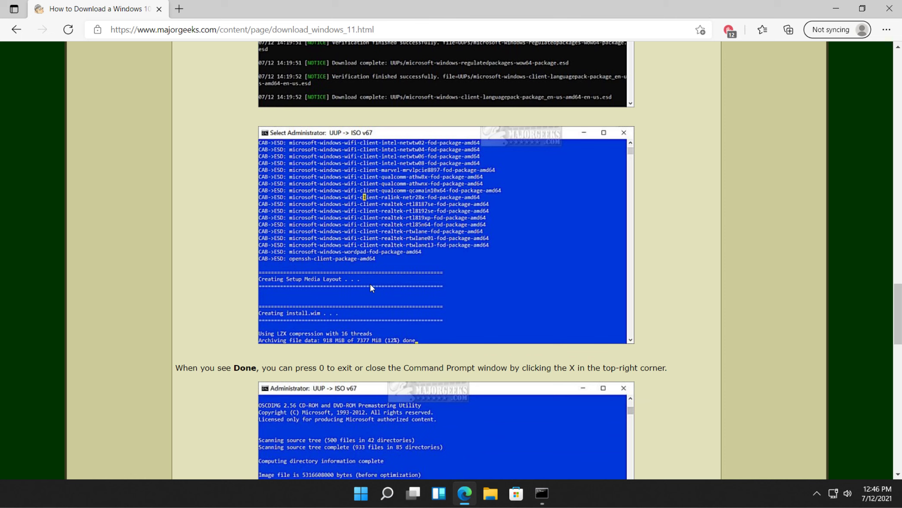
scroll(370, 284, up, 2)
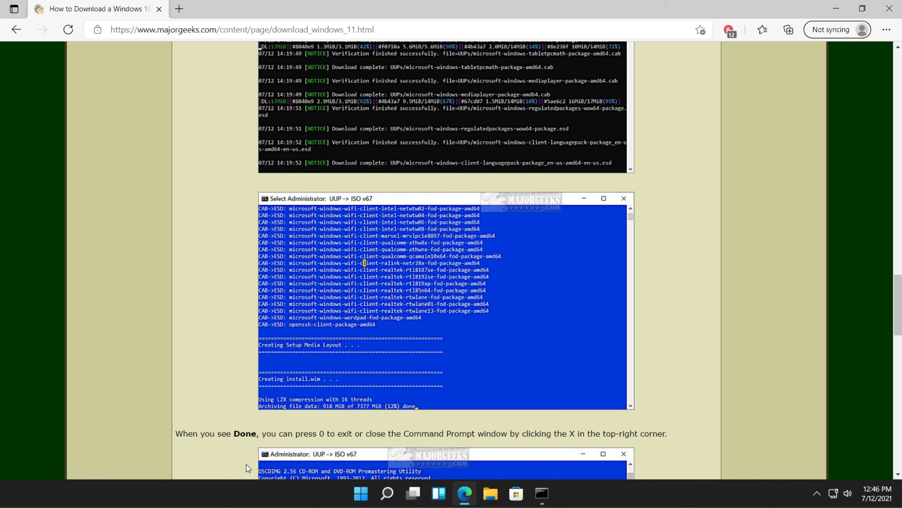
click(542, 493)
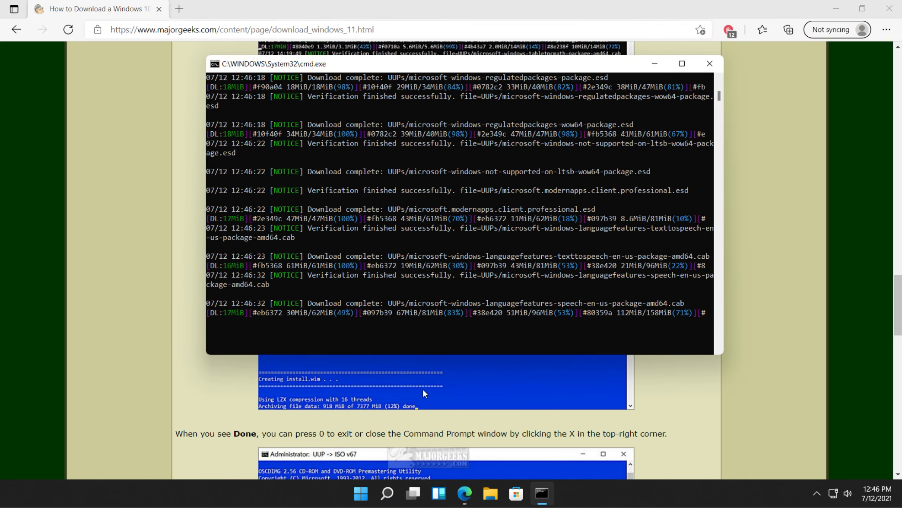
click(188, 372)
scroll(211, 364, down, 3)
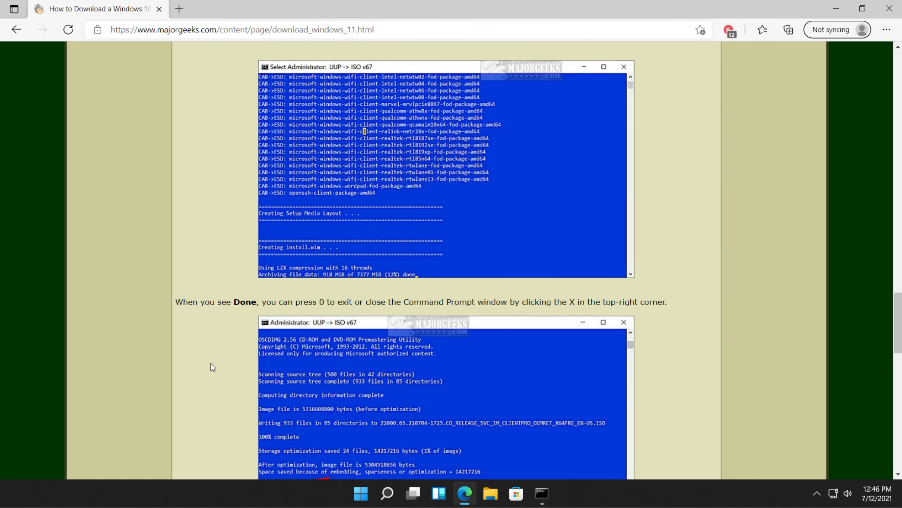
Scroll the guide toward its Done step, briefly checking the download log.
scroll(226, 325, down, 2)
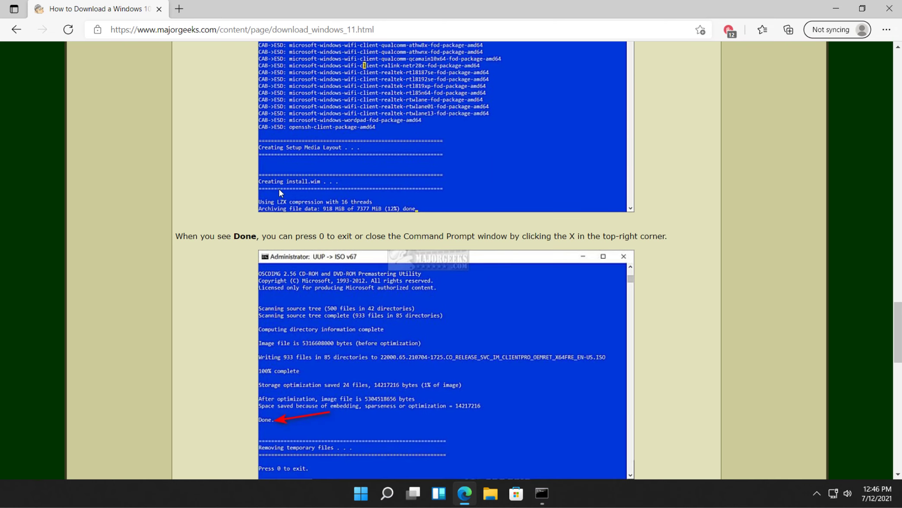
scroll(327, 167, up, 3)
scroll(312, 270, down, 4)
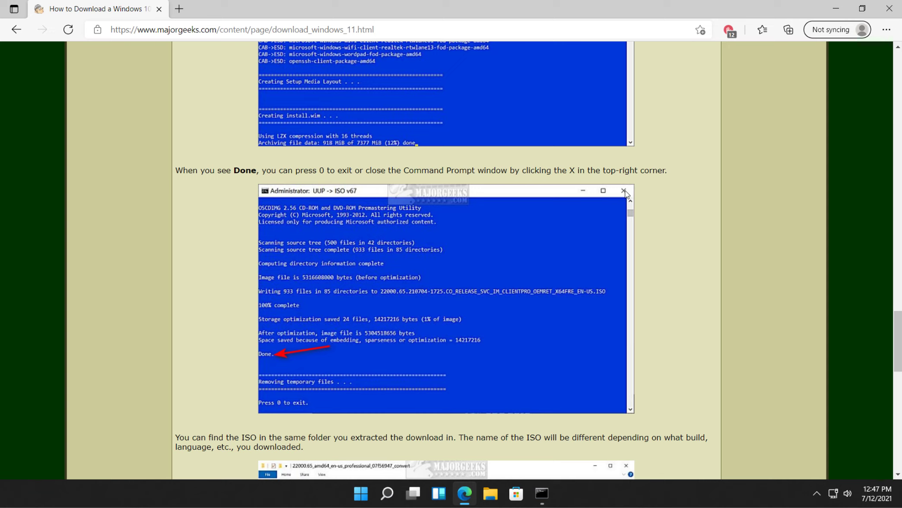
scroll(618, 197, down, 5)
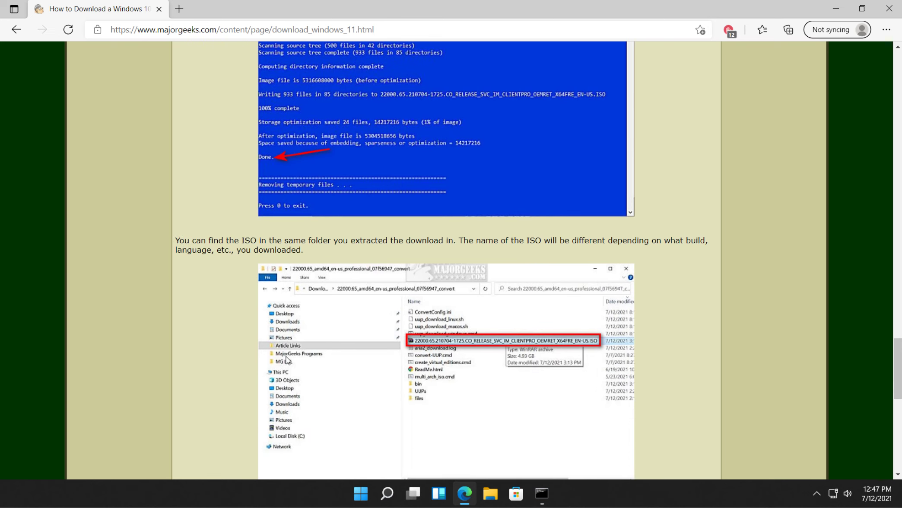
scroll(289, 357, down, 2)
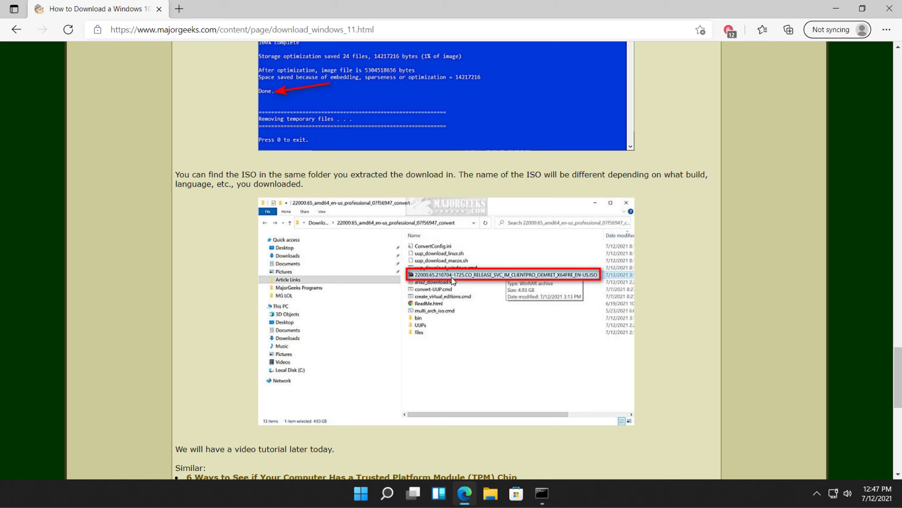
click(542, 493)
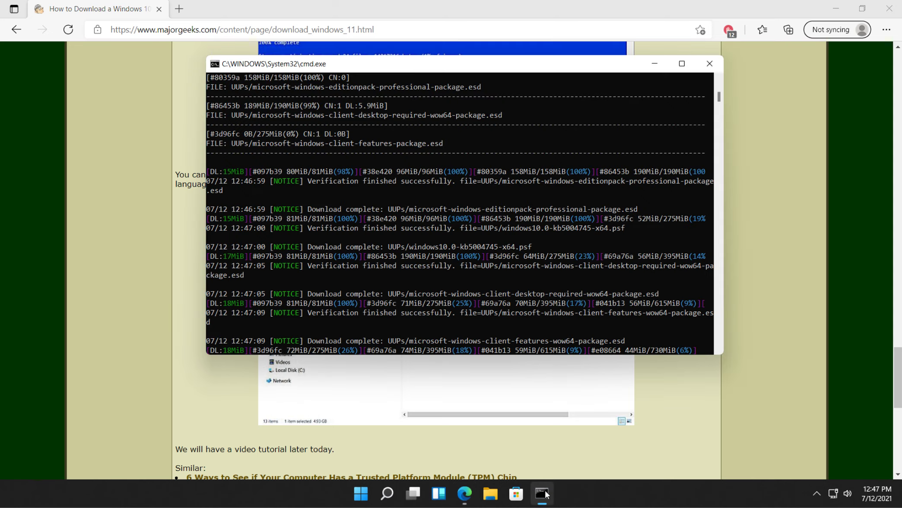
click(210, 371)
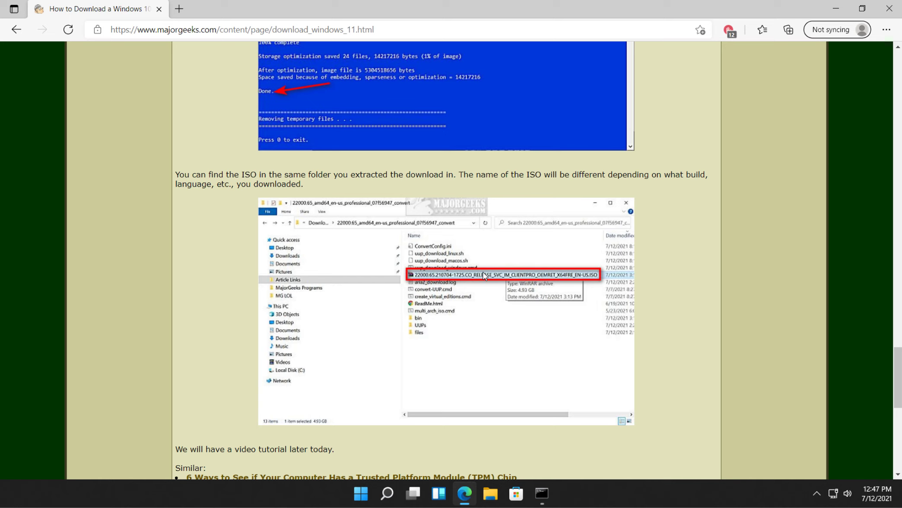
Read the 'When you see Done' section, then bring the UUP -> ISO console forward.
scroll(483, 272, up, 2)
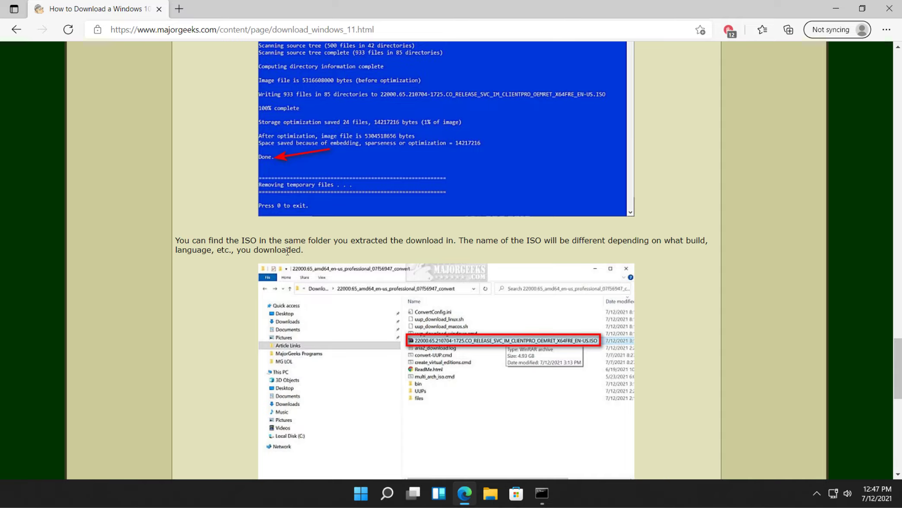
scroll(300, 248, up, 6)
scroll(300, 248, down, 3)
scroll(292, 241, up, 20)
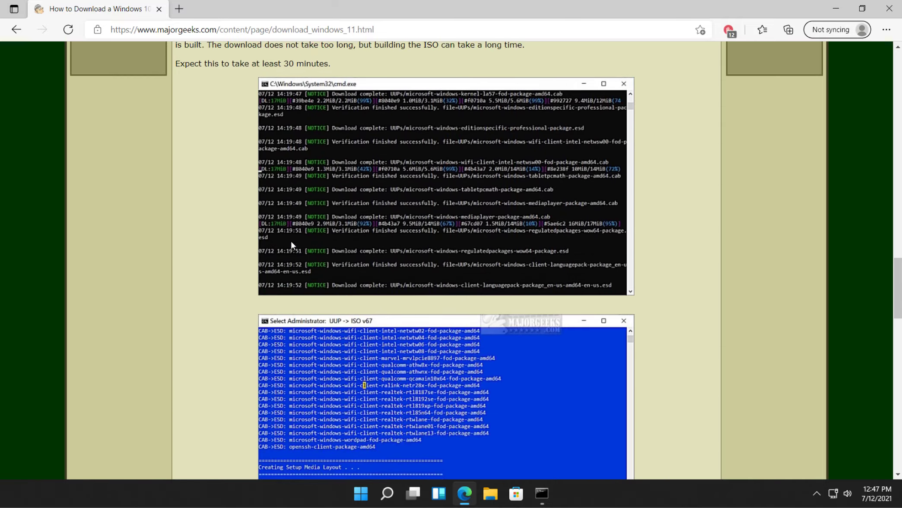
scroll(290, 238, down, 8)
scroll(289, 239, down, 7)
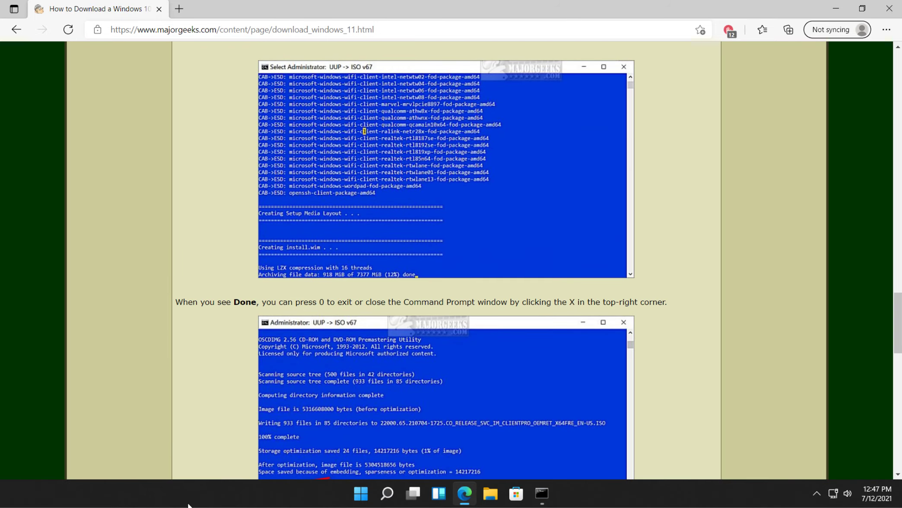
scroll(265, 292, down, 5)
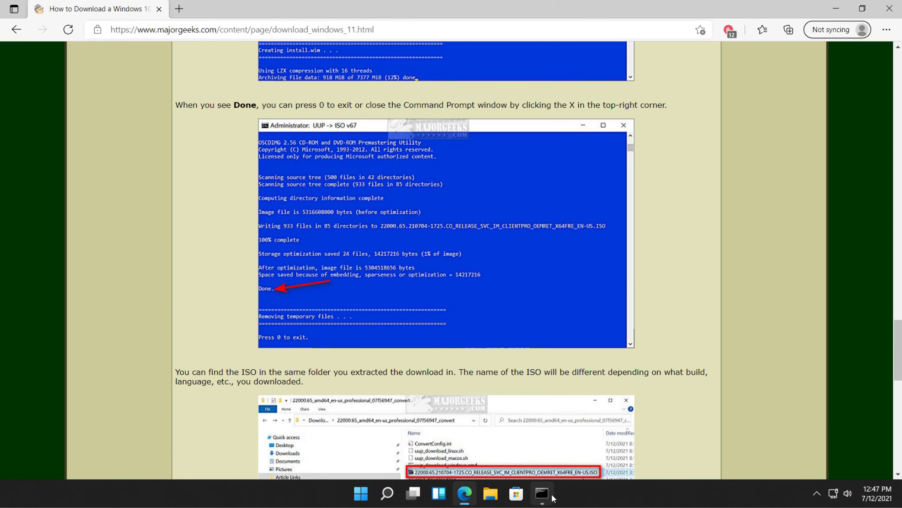
key(alt+Tab)
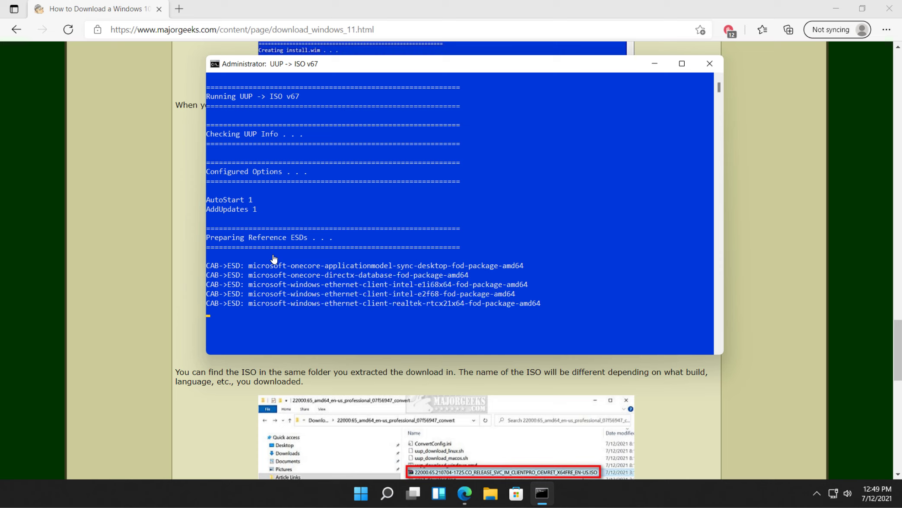
click(183, 276)
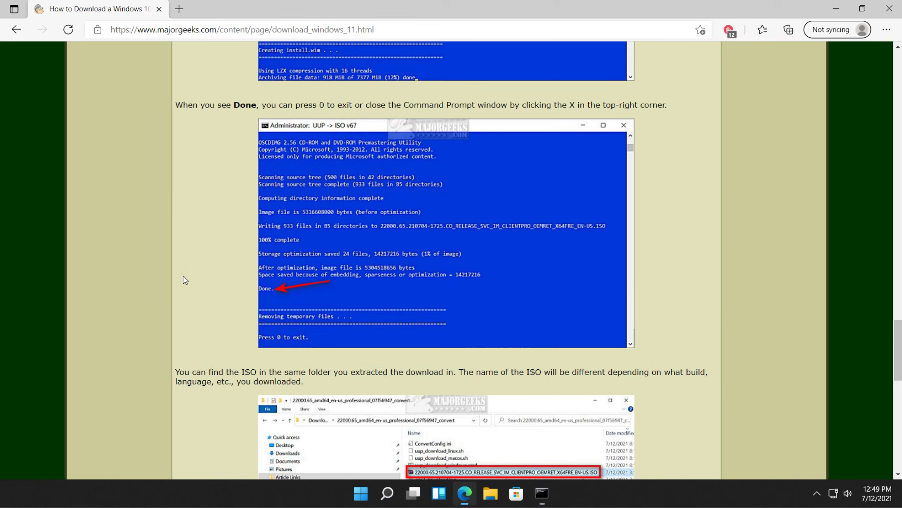
scroll(280, 301, up, 2)
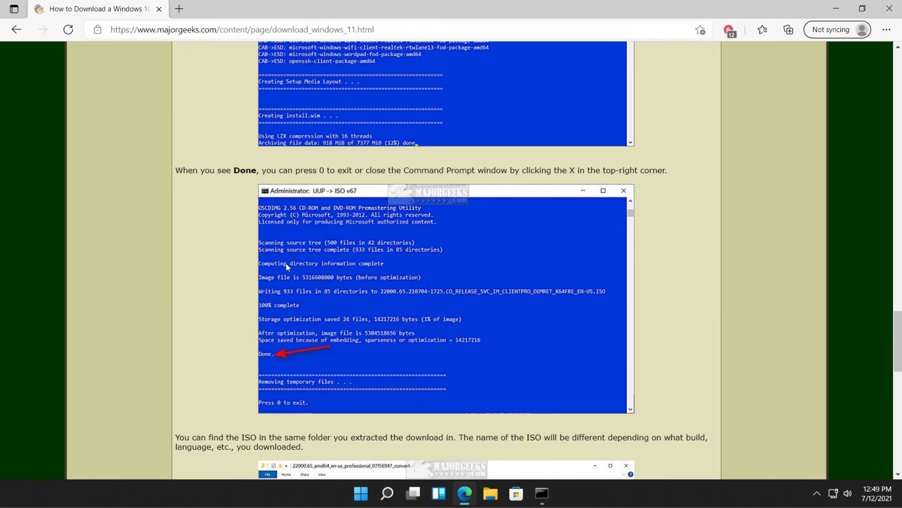
scroll(282, 259, down, 2)
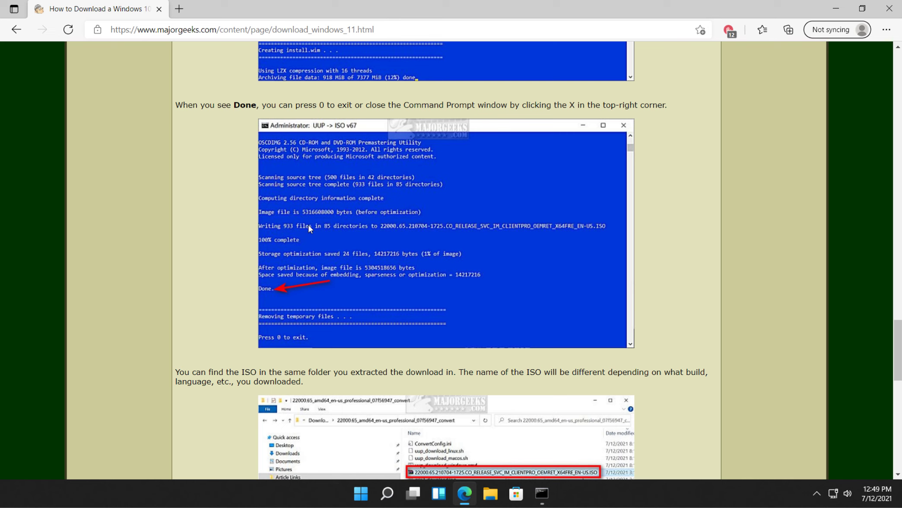
scroll(308, 224, down, 2)
scroll(304, 227, up, 3)
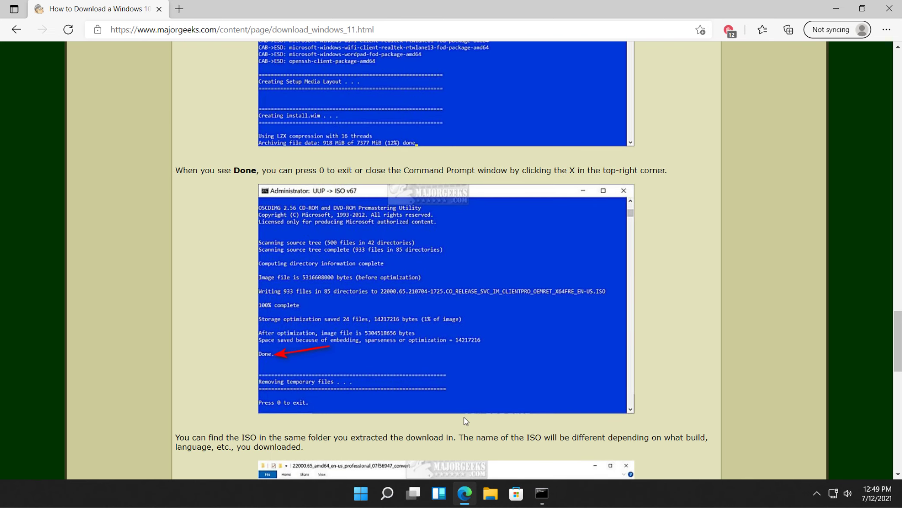
click(542, 493)
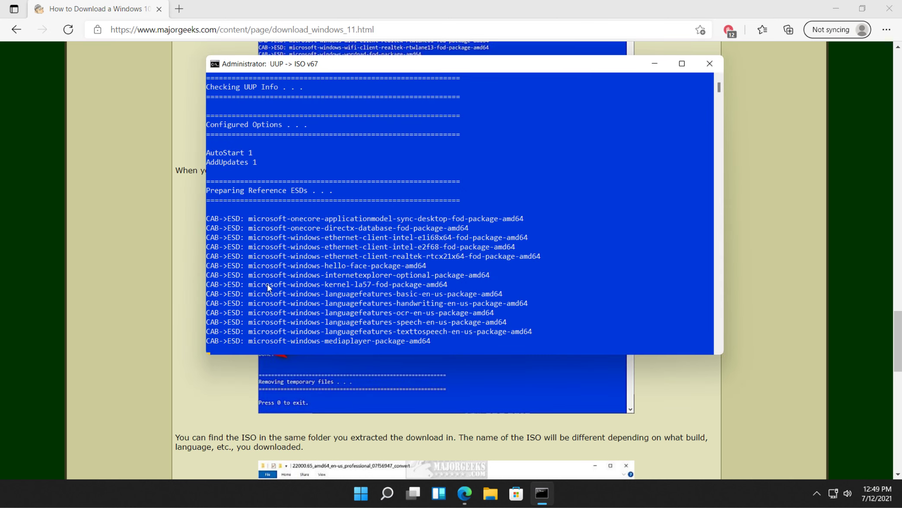
click(171, 266)
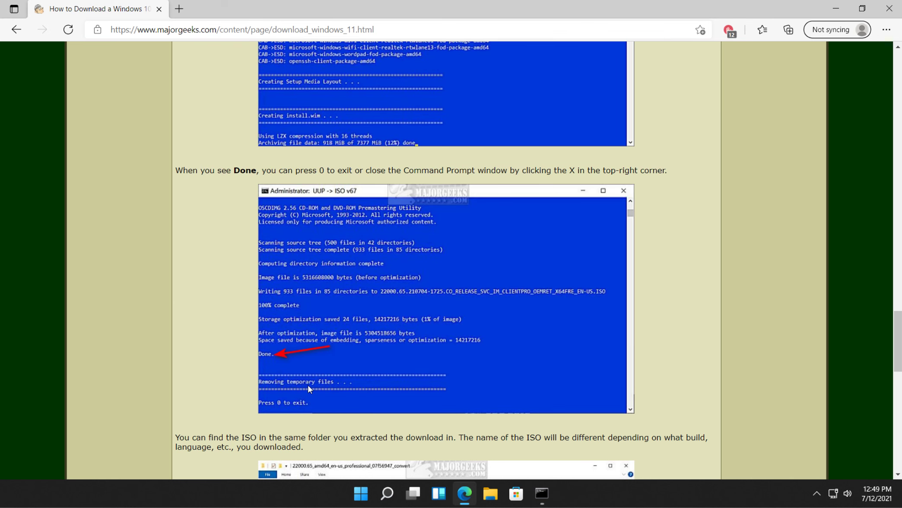
click(541, 493)
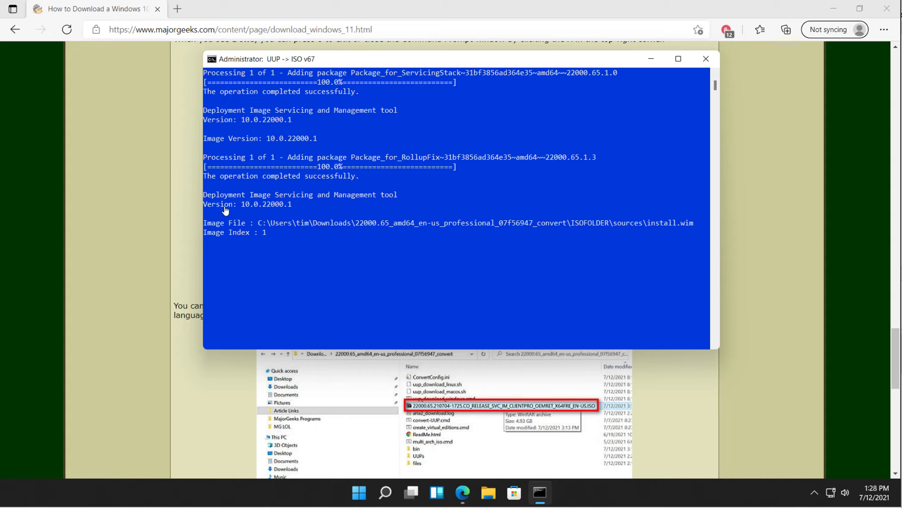
Reposition the console, scroll through its update-integration output, and launch File Explorer.
drag(359, 62, 358, 73)
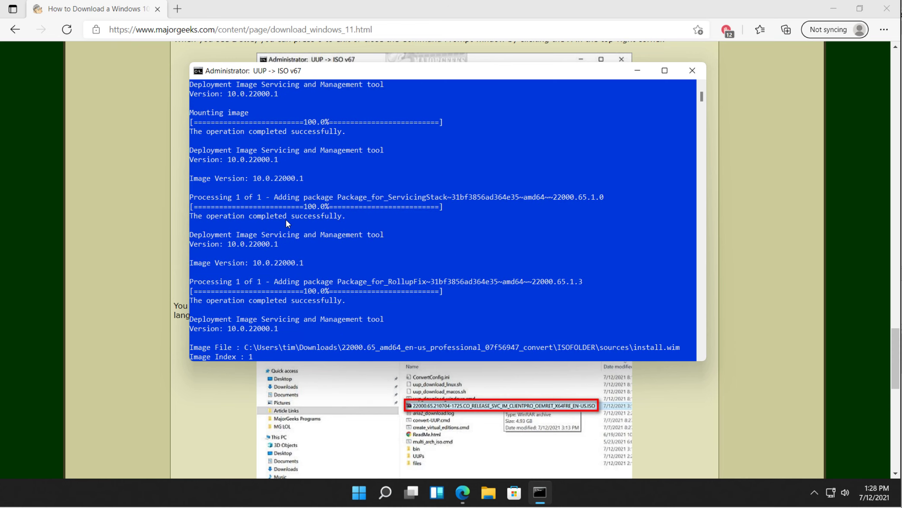
scroll(275, 224, up, 3)
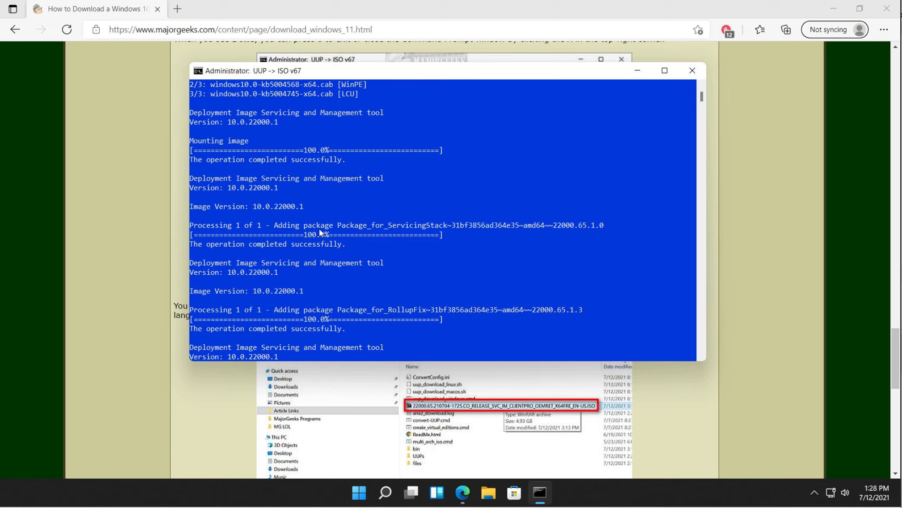
scroll(350, 229, down, 3)
scroll(355, 227, down, 1)
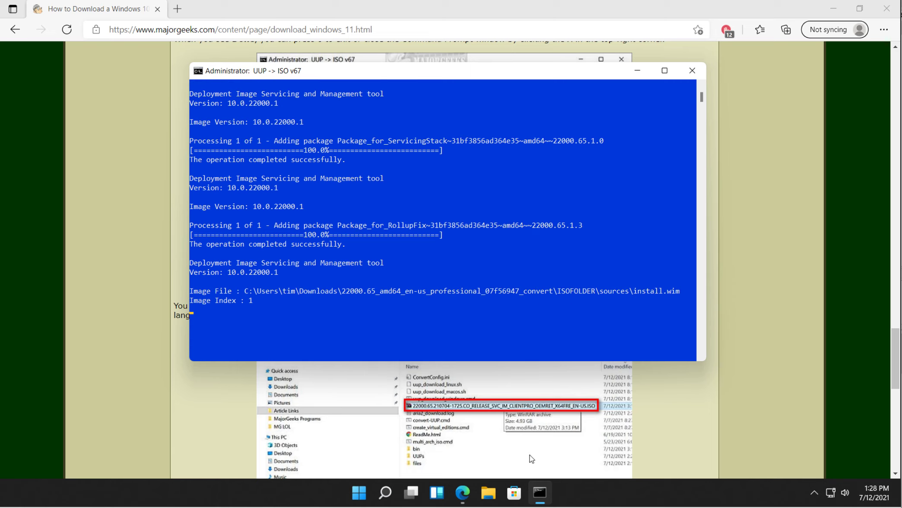
click(487, 497)
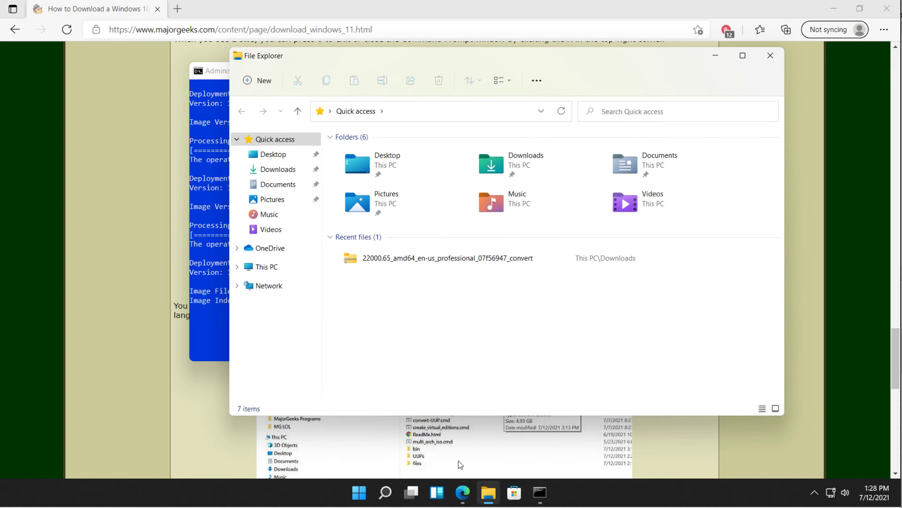
Browse Downloads into the _convert folder's ISOFOLDER, go back, and close the window.
click(280, 171)
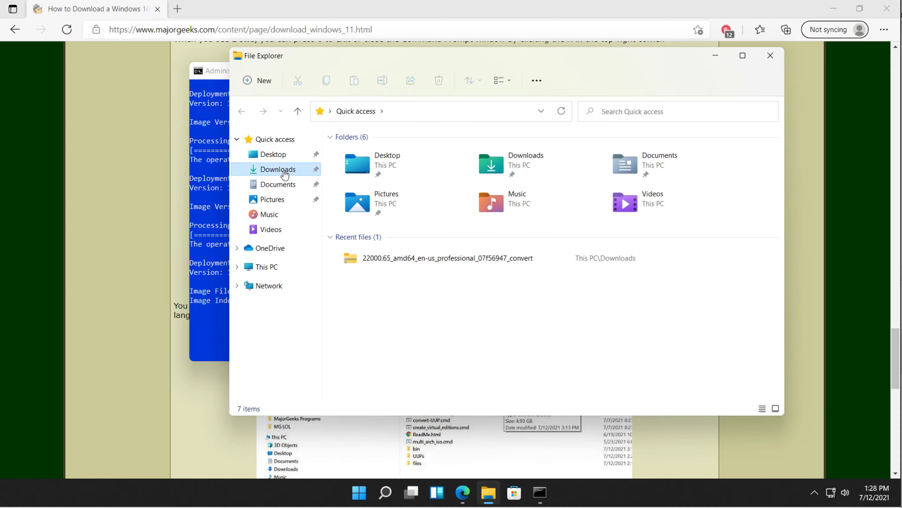
double_click(372, 189)
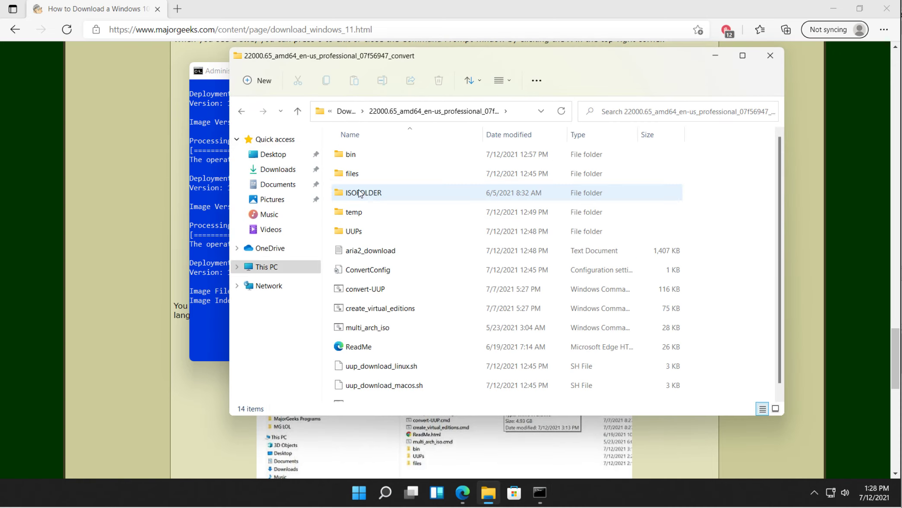
double_click(372, 193)
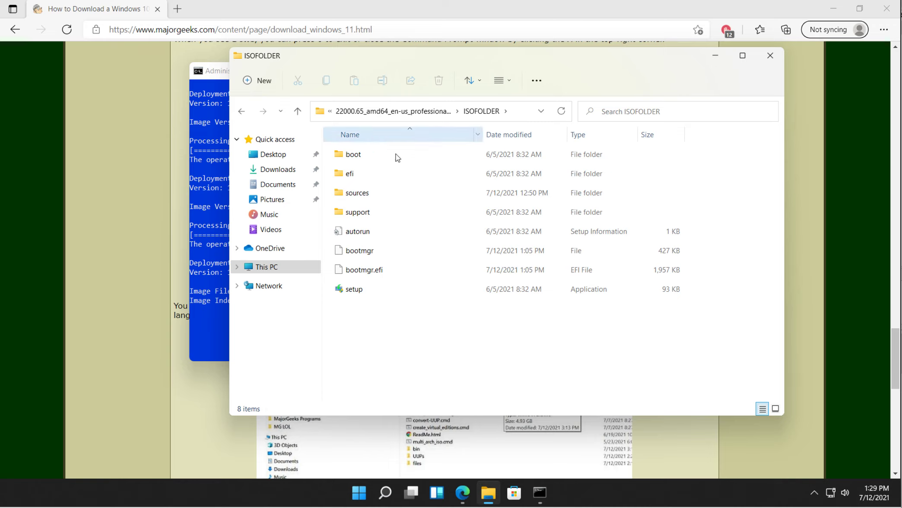
click(241, 111)
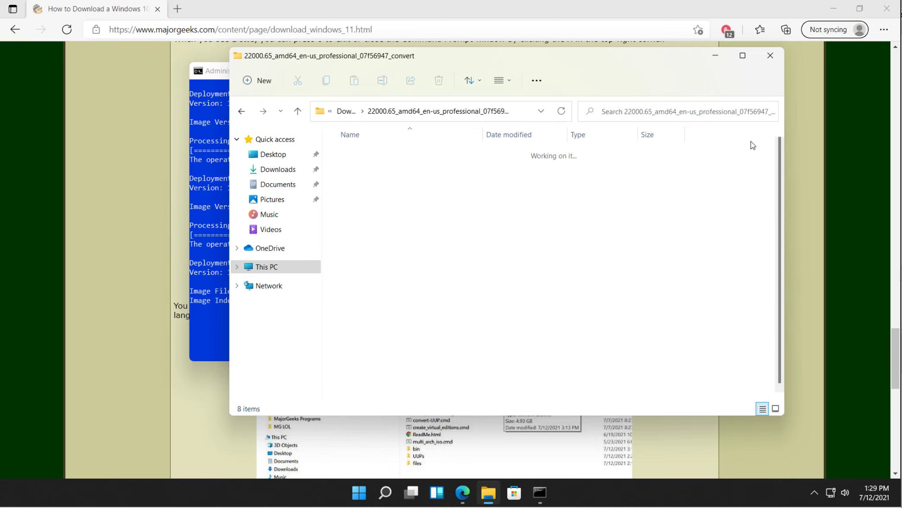
click(770, 56)
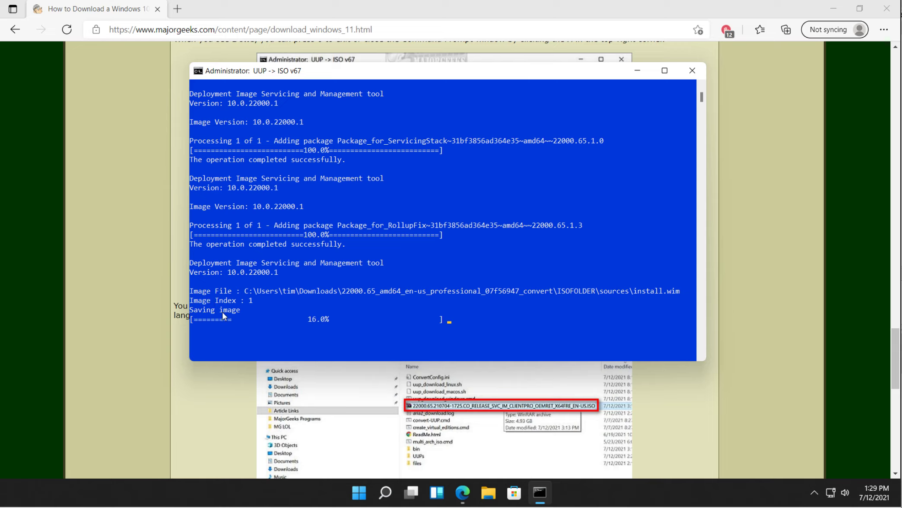
Glance over the guide in Edge, then return to the UUP -> ISO console writing the ISO.
click(198, 401)
scroll(214, 374, down, 2)
scroll(254, 256, up, 4)
scroll(254, 255, up, 1)
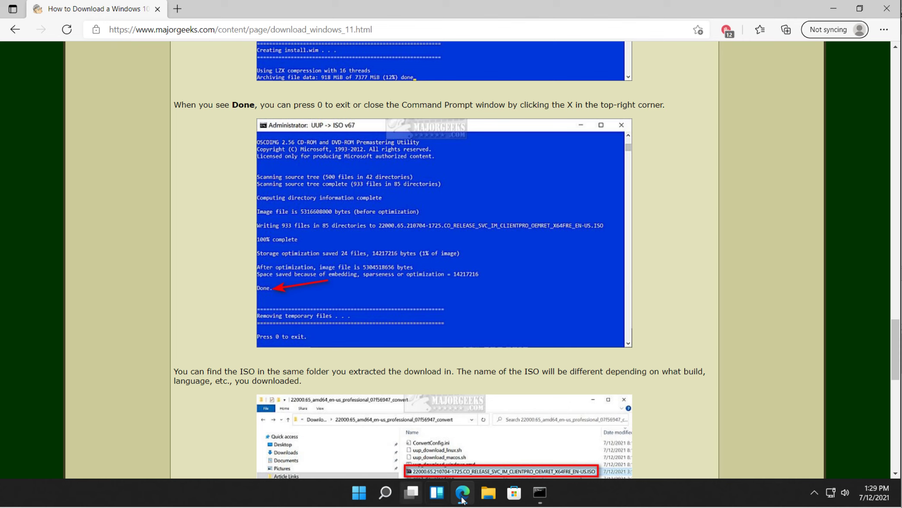
click(538, 495)
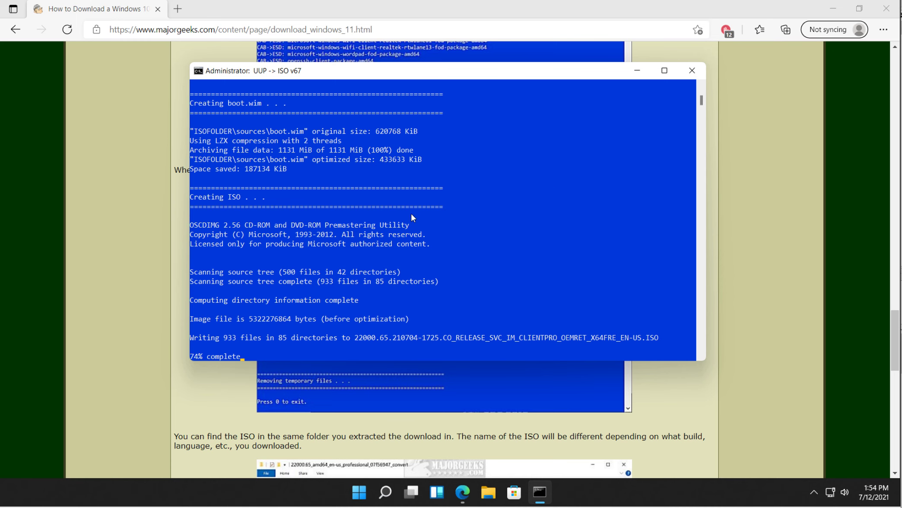
Wait for the 22000.65 ISO conversion to reach 100% and Done, checking the guide meanwhile.
scroll(411, 212, down, 2)
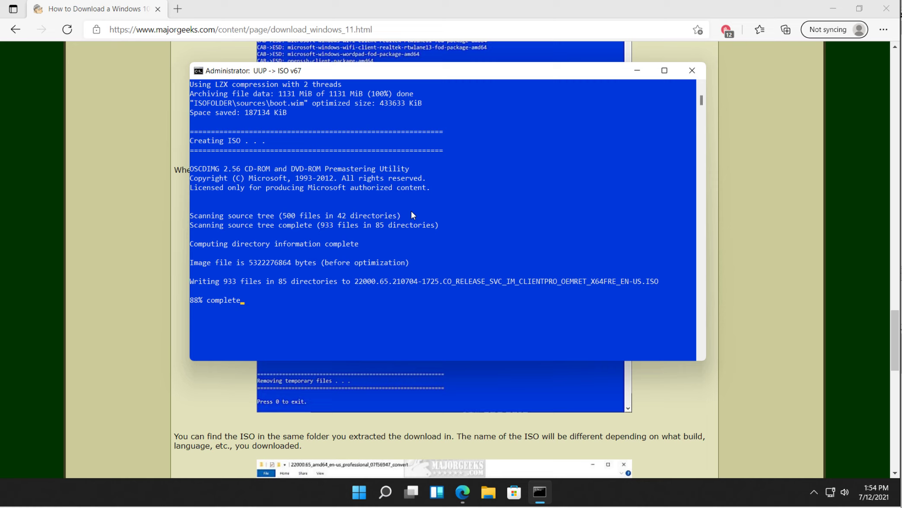
scroll(411, 211, down, 5)
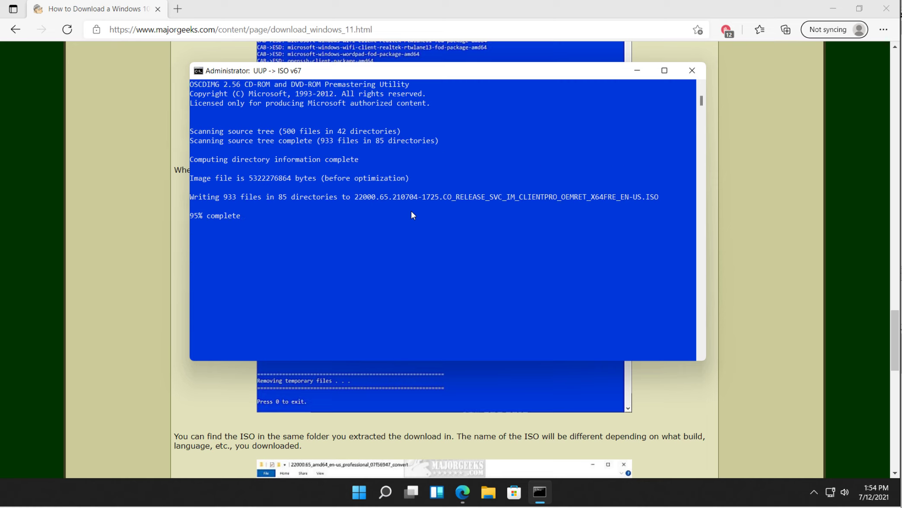
scroll(364, 217, up, 3)
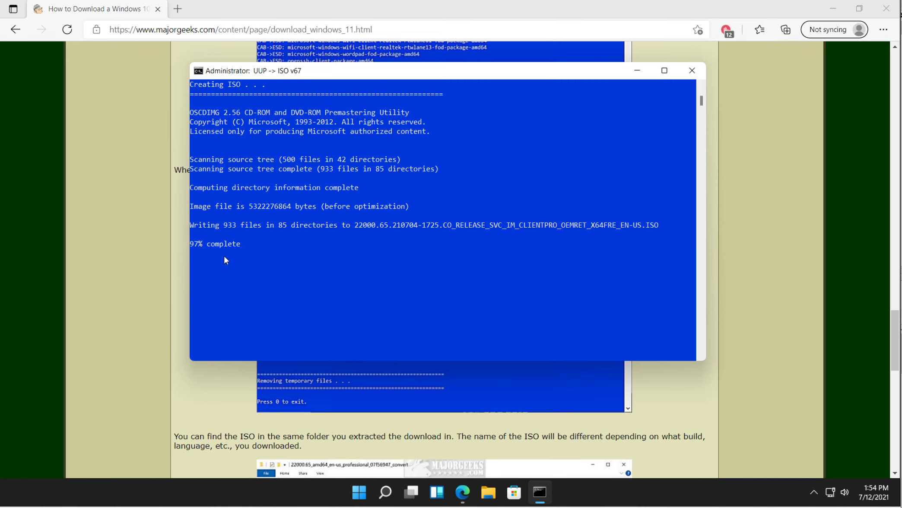
click(215, 363)
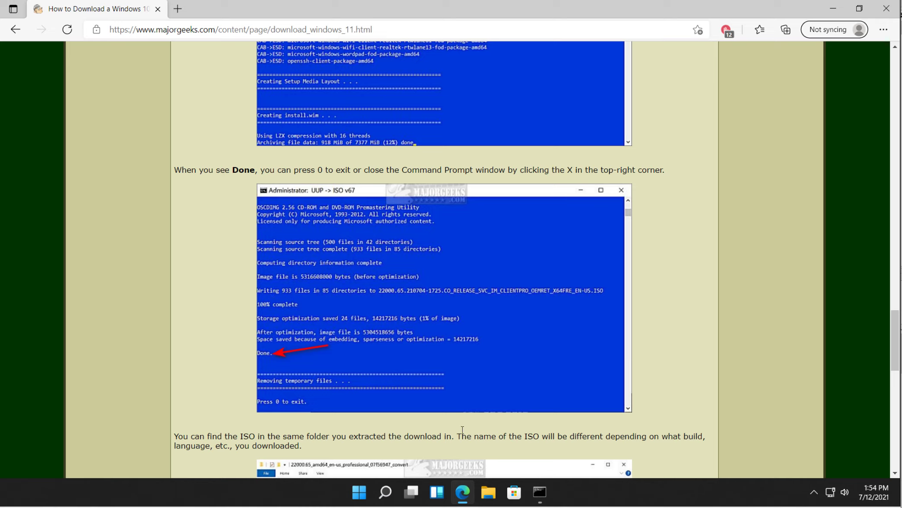
click(540, 492)
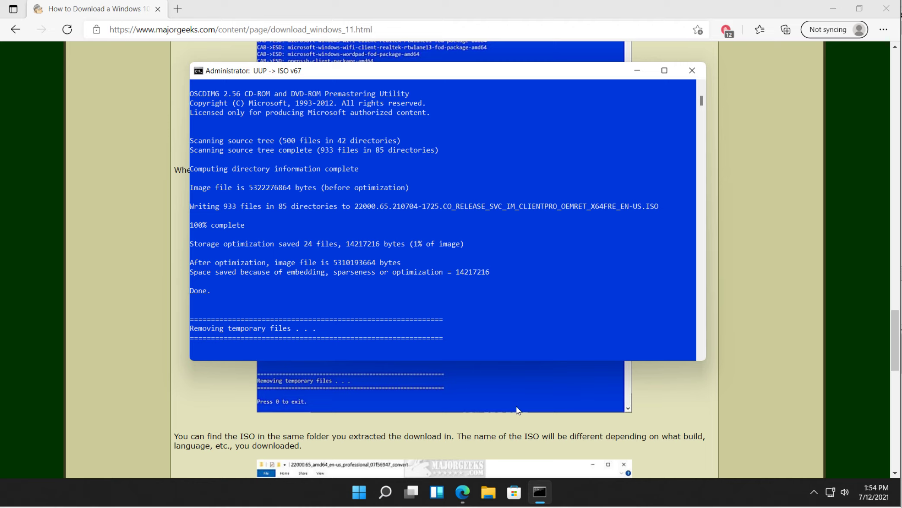
click(488, 492)
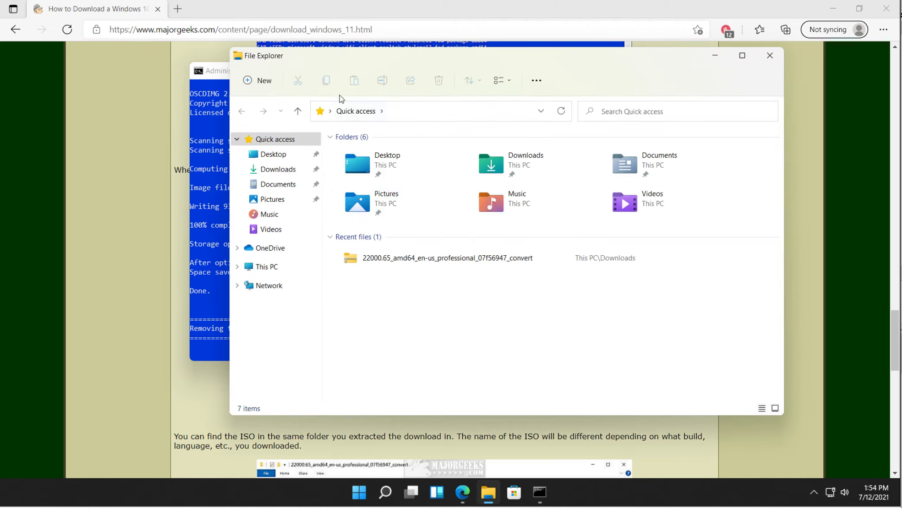
Move the finished 22000.65 ISO from the convert folder into Downloads.
click(285, 175)
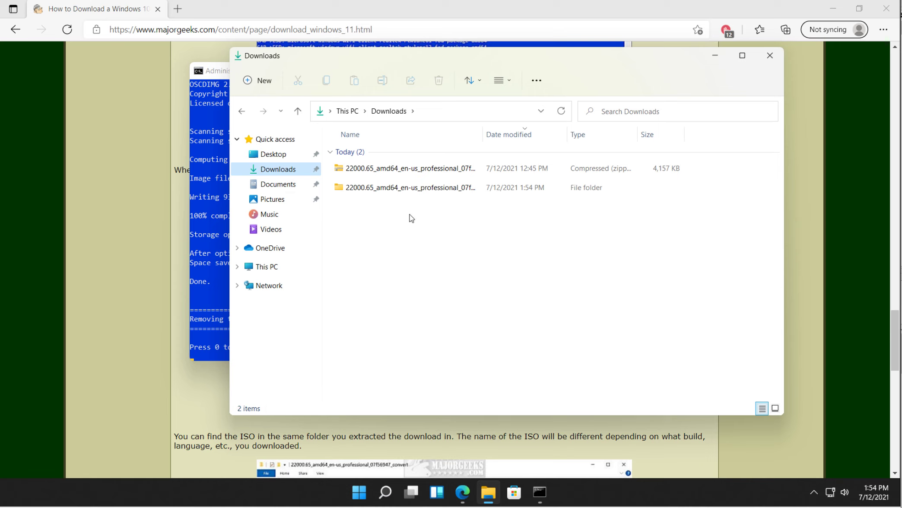
double_click(382, 190)
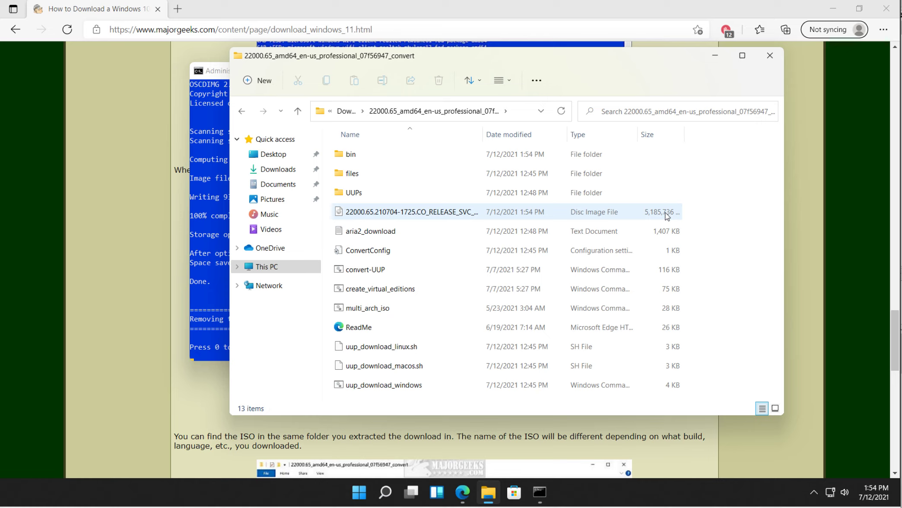
mouse_move(401, 217)
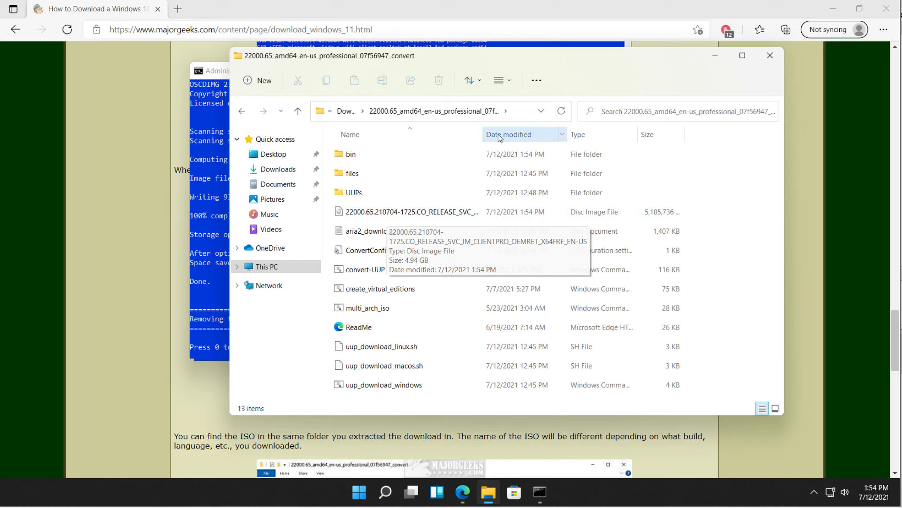
drag(484, 135, 529, 141)
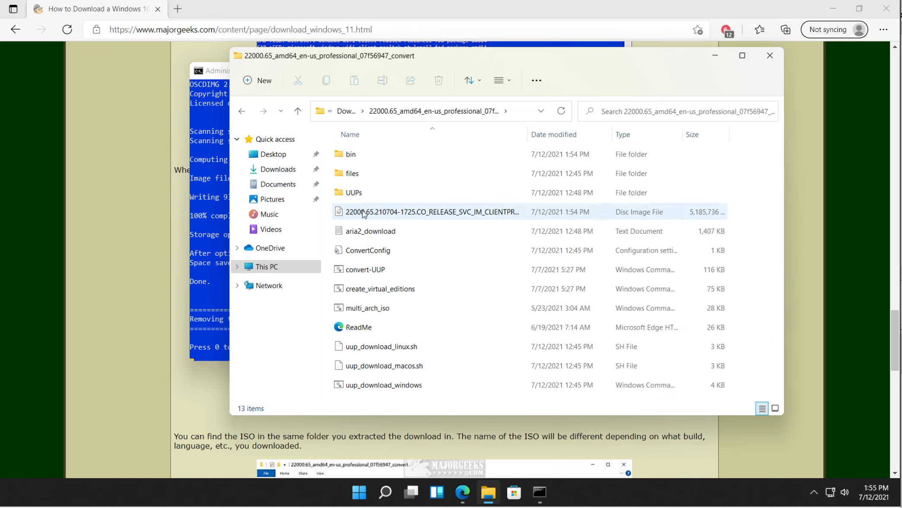
mouse_move(363, 213)
mouse_down()
mouse_move(311, 216)
mouse_move(297, 172)
mouse_up()
click(310, 188)
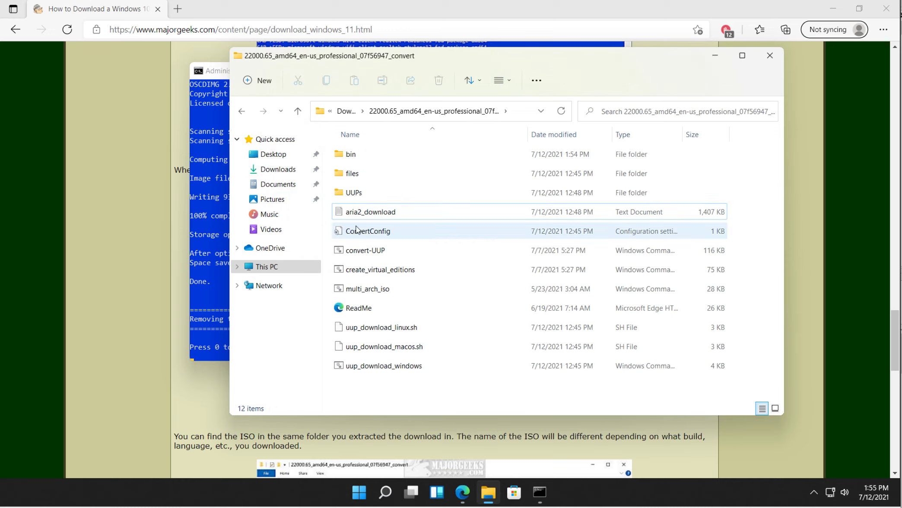
Delete the downloaded zip package from Downloads.
click(288, 185)
click(289, 171)
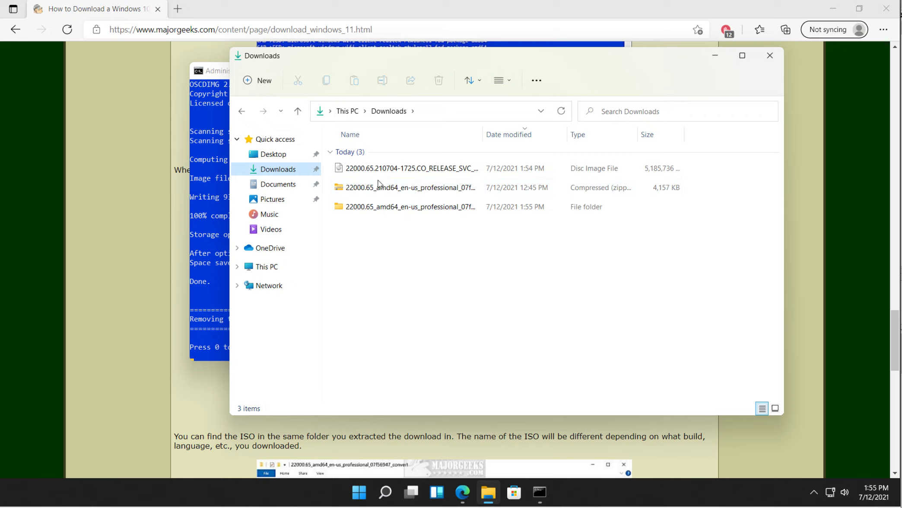
click(370, 190)
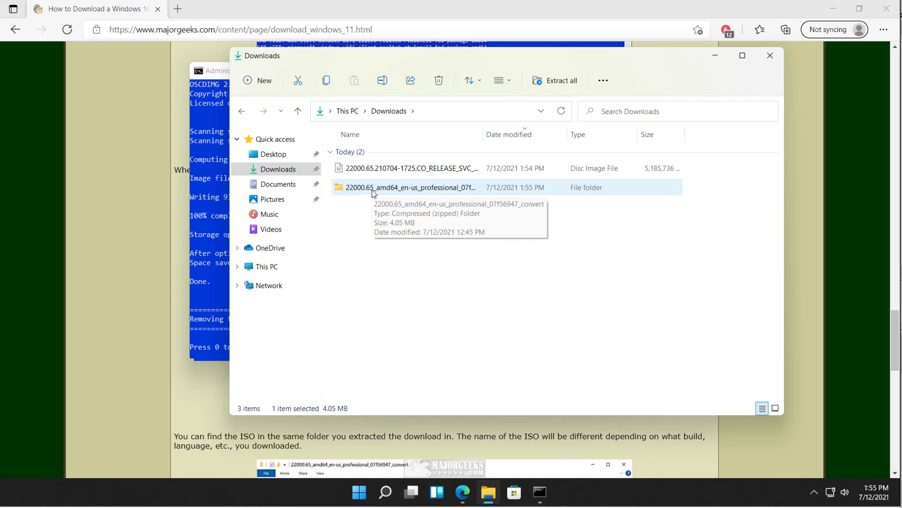
key(Delete)
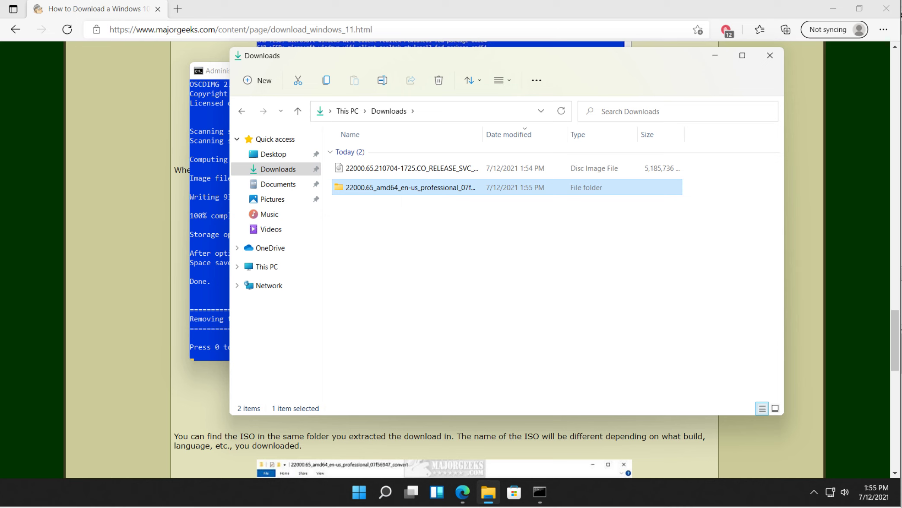
Exit the conversion console with 0 and delete the convert folder, leaving the 4.94 GB ISO.
click(540, 492)
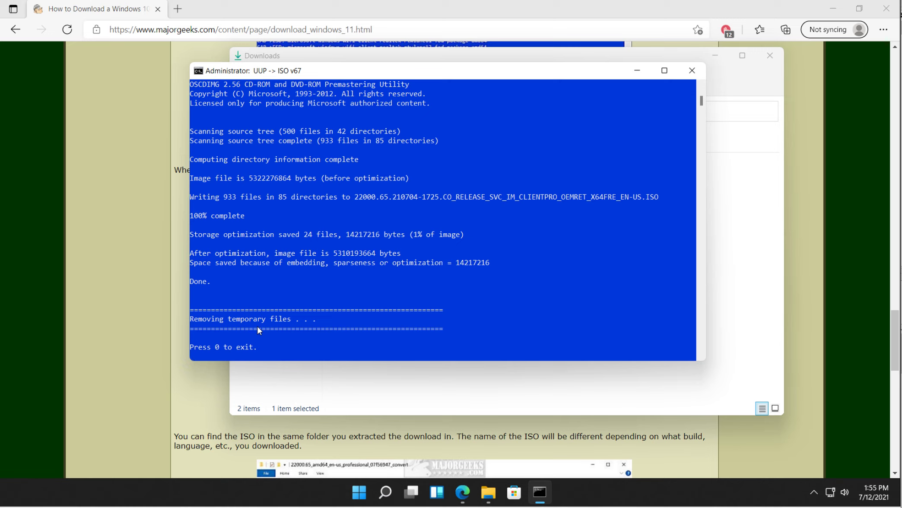
key(0)
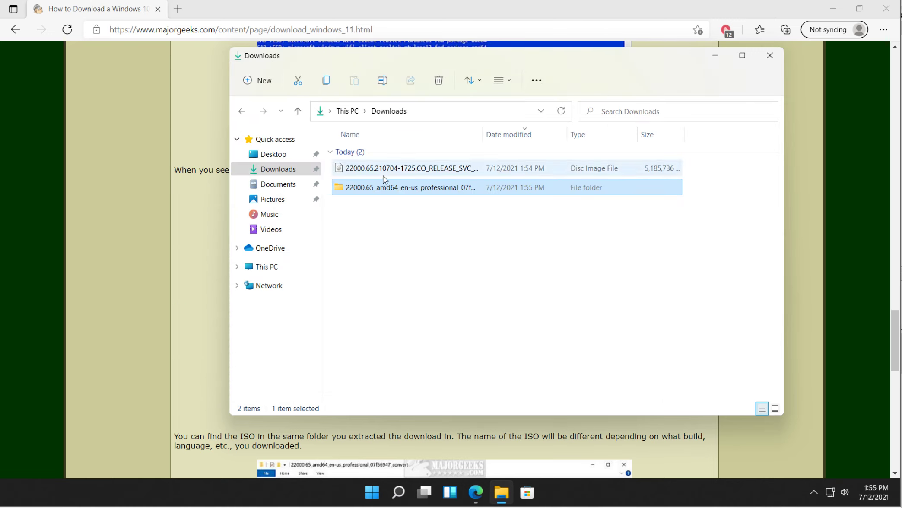
click(386, 168)
click(383, 188)
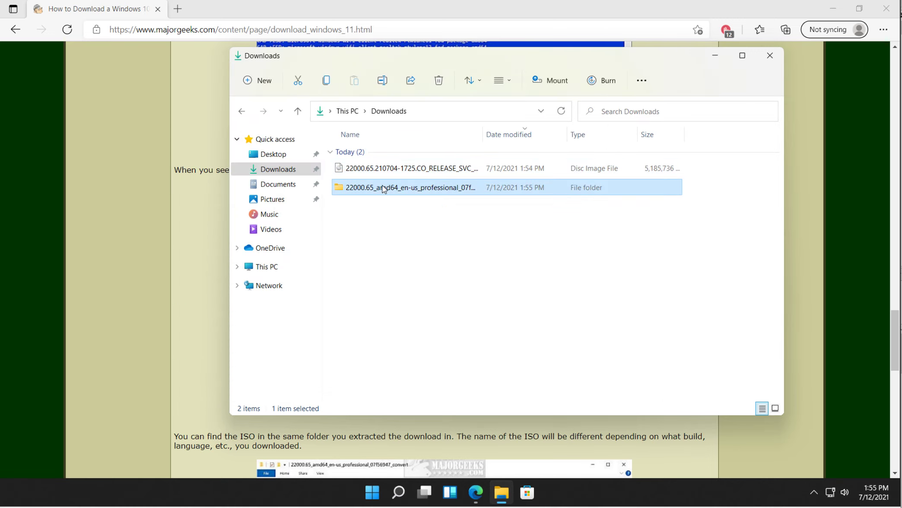
key(Delete)
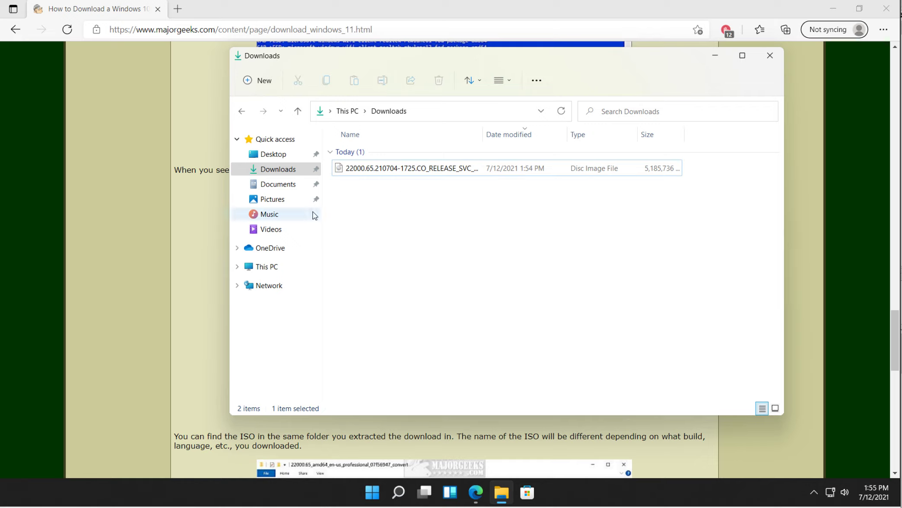
click(400, 170)
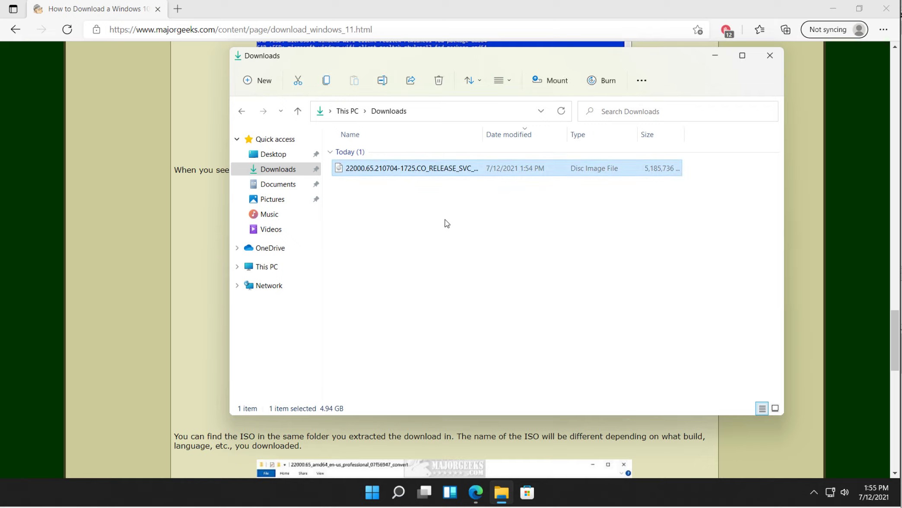
click(194, 264)
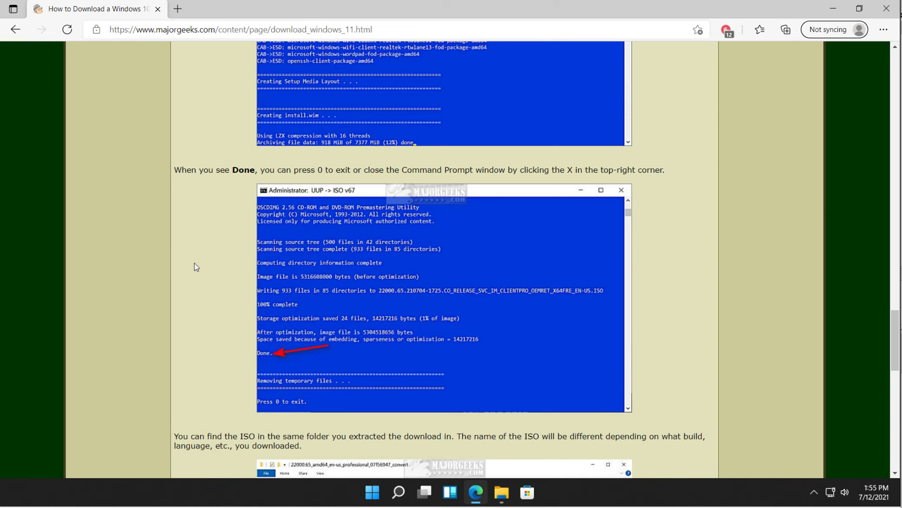
Scroll the MajorGeeks Insider ISO guide back up to its title and introduction.
scroll(218, 271, down, 7)
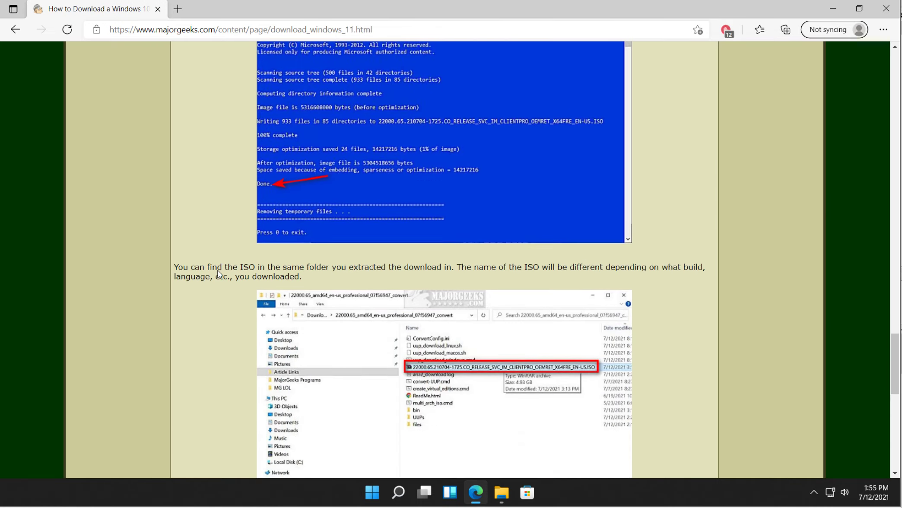
scroll(218, 269, down, 2)
scroll(219, 271, up, 20)
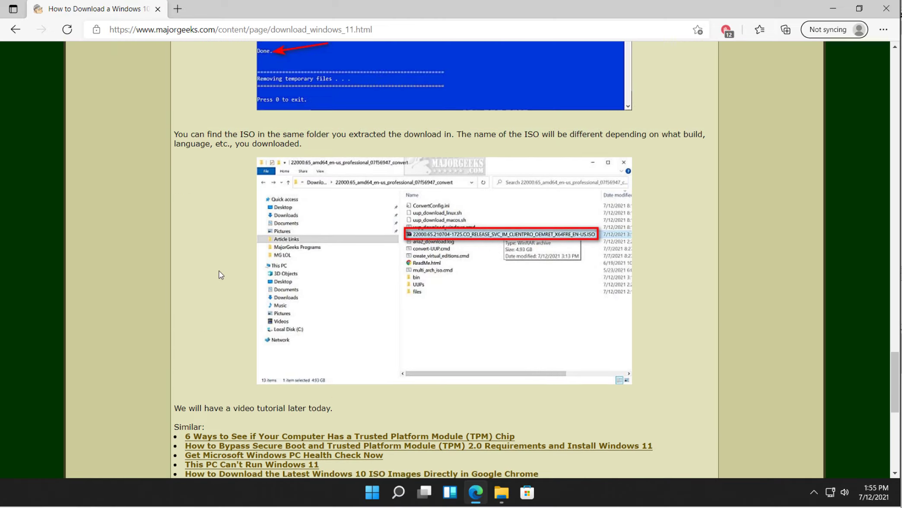
scroll(219, 270, up, 15)
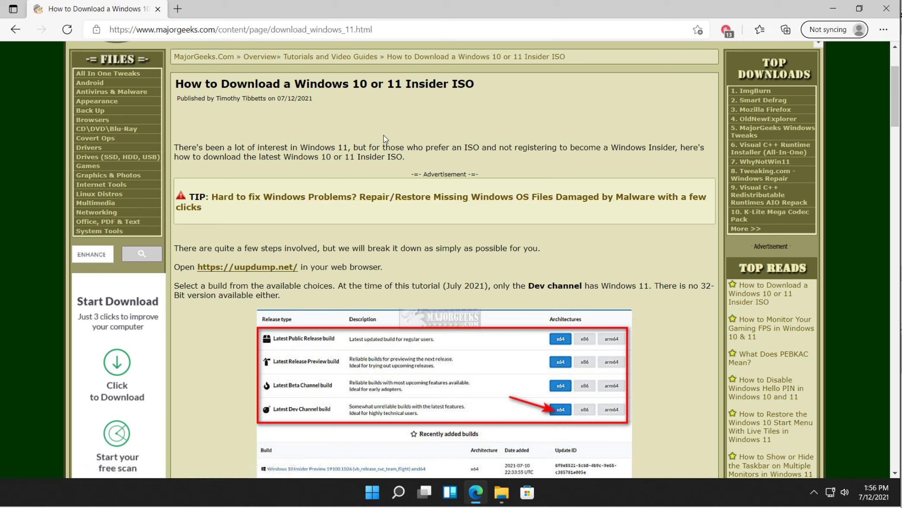
scroll(309, 116, up, 3)
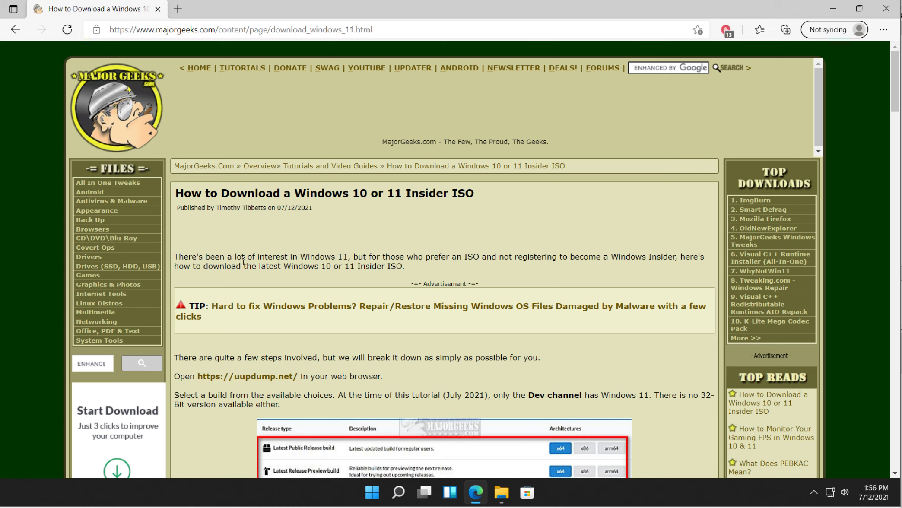
scroll(292, 254, down, 4)
scroll(286, 240, up, 4)
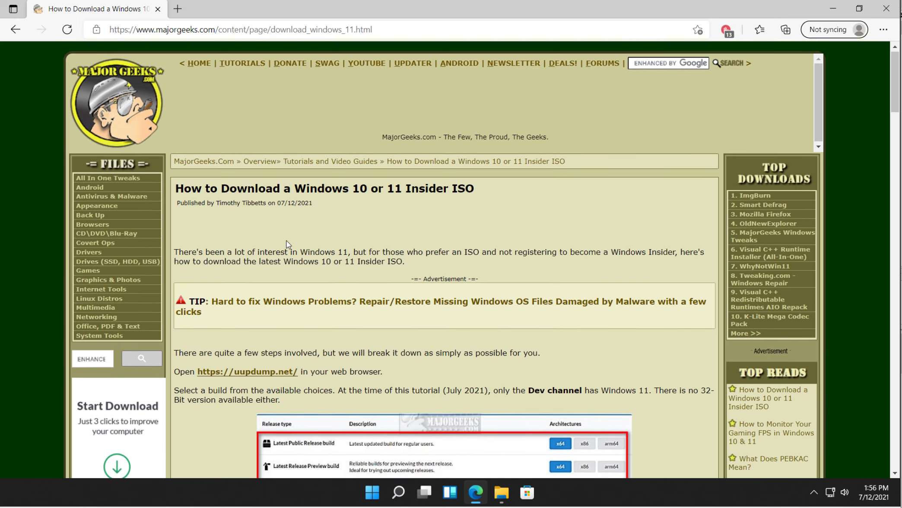